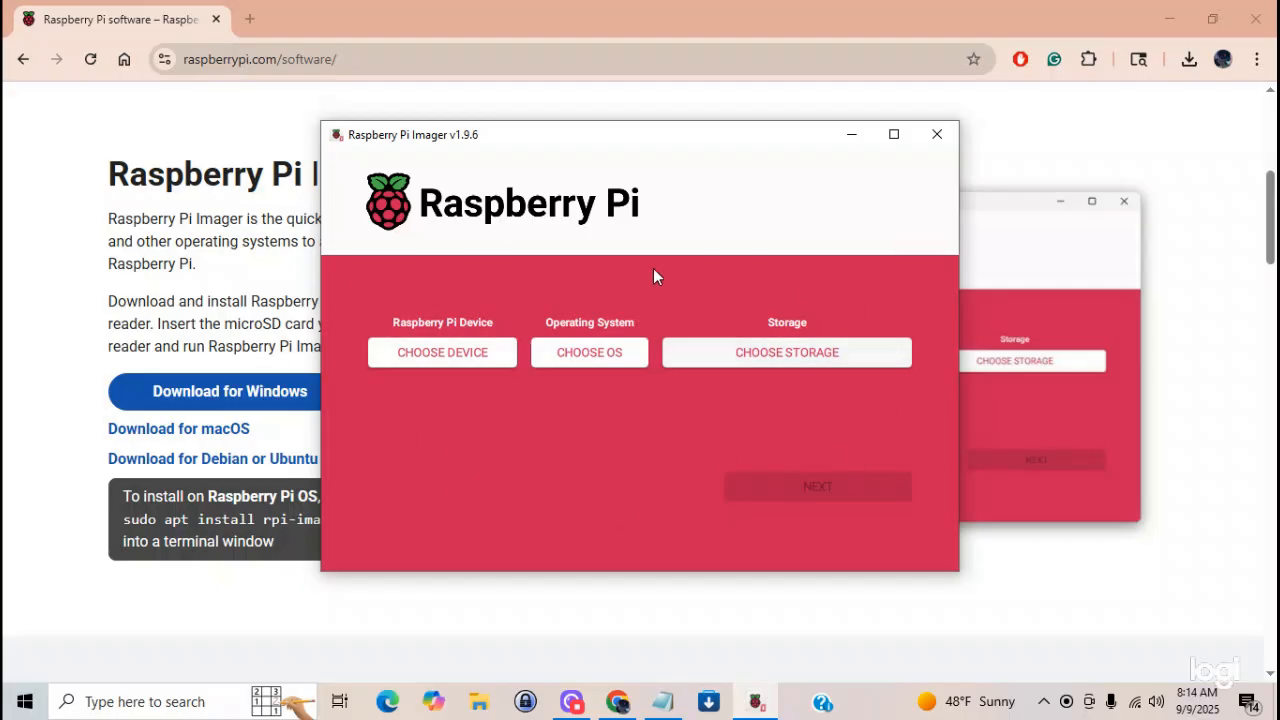
# - Choose Raspberry Pi 4 as the target device
pyautogui.click(435, 360)
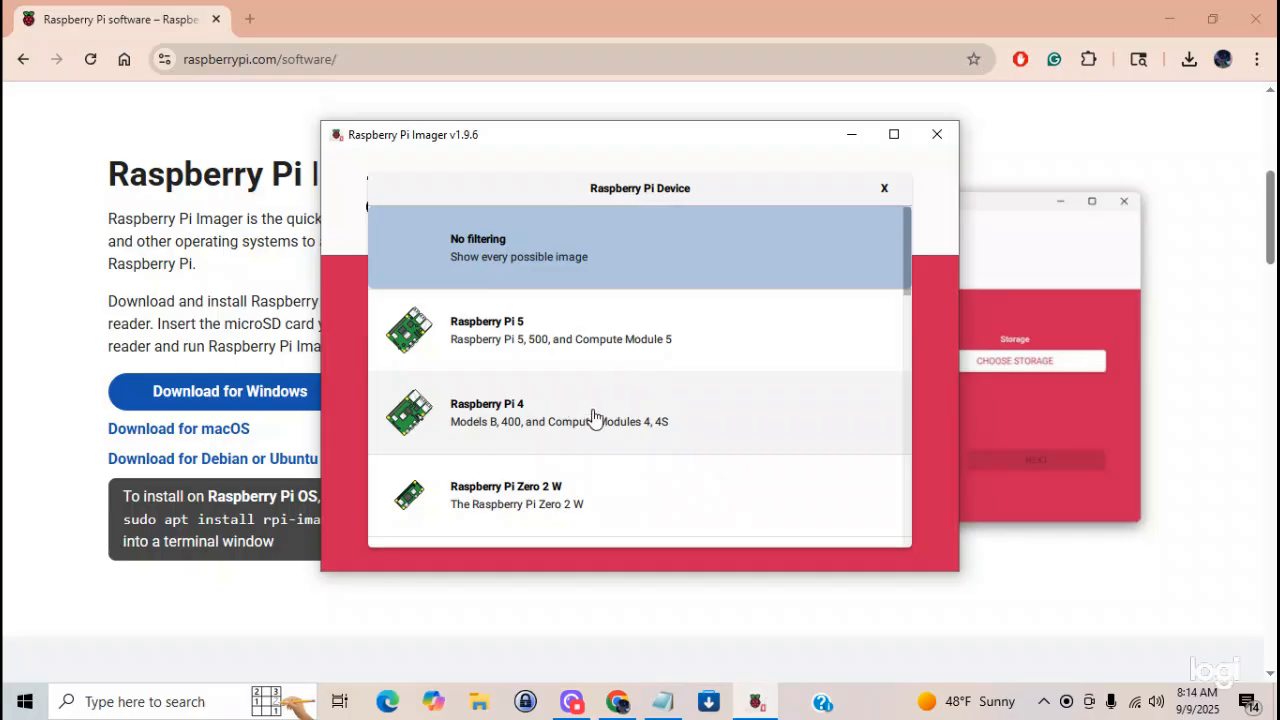
pyautogui.scroll(-3, 600, 360)
pyautogui.scroll(-1, 600, 360)
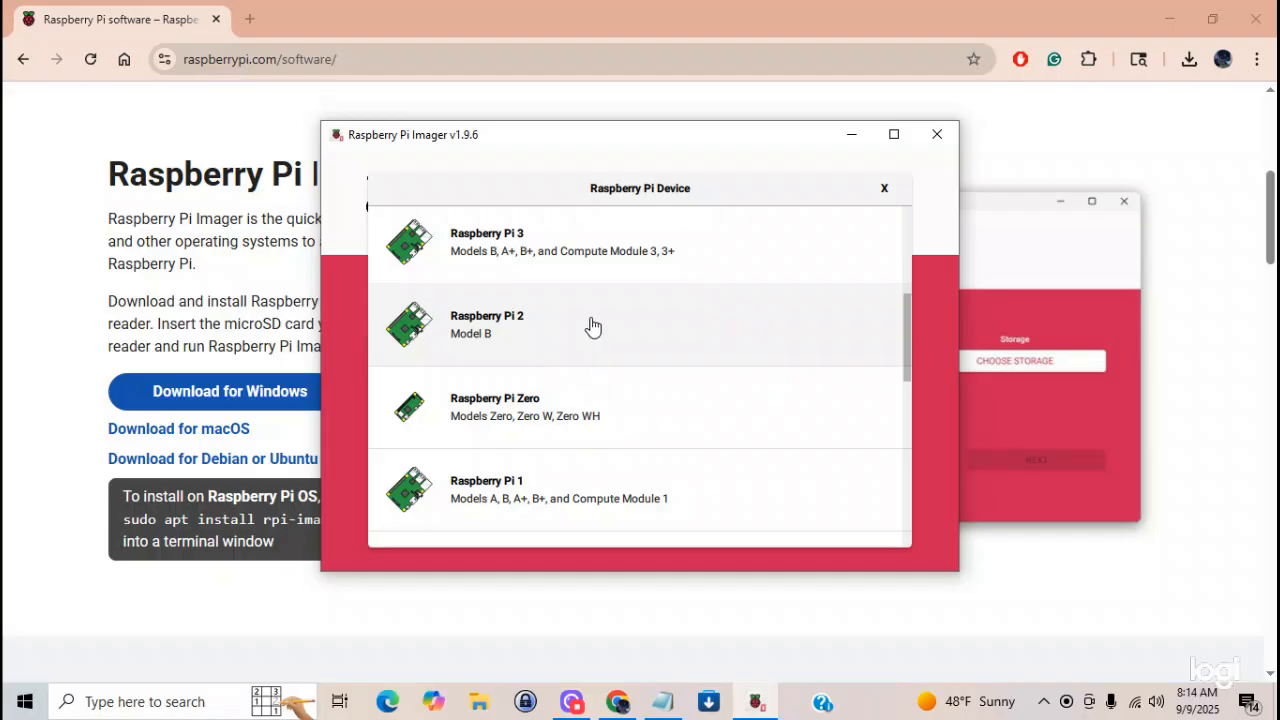
pyautogui.scroll(4, 668, 430)
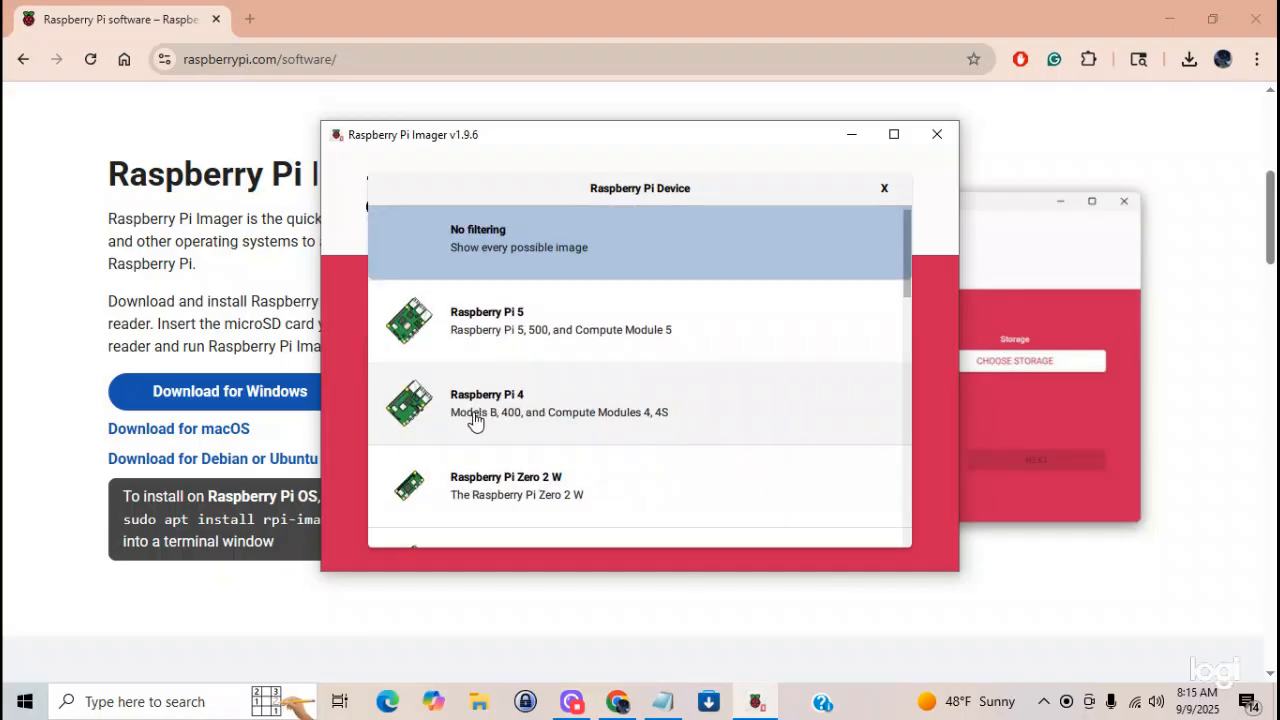
pyautogui.click(529, 405)
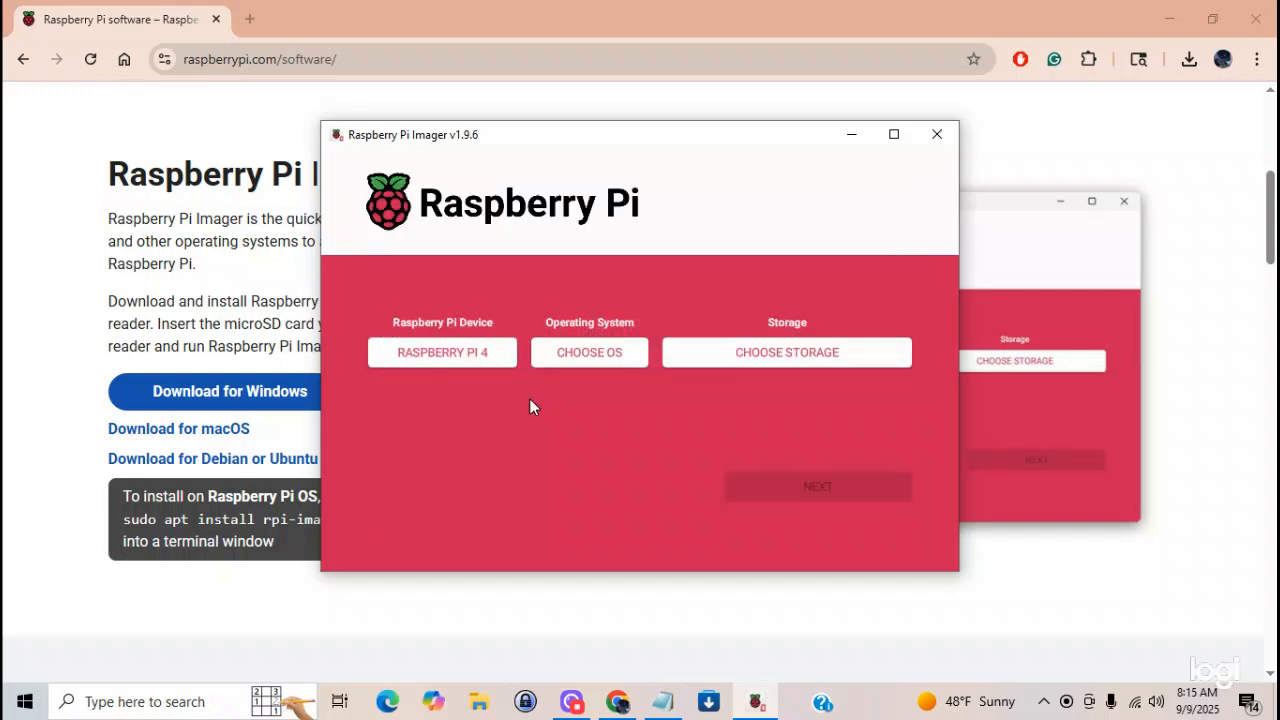
# - Select Raspberry Pi OS (32-bit) as the operating system and the 31.7 GB SDHC Card as the storage
pyautogui.click(581, 359)
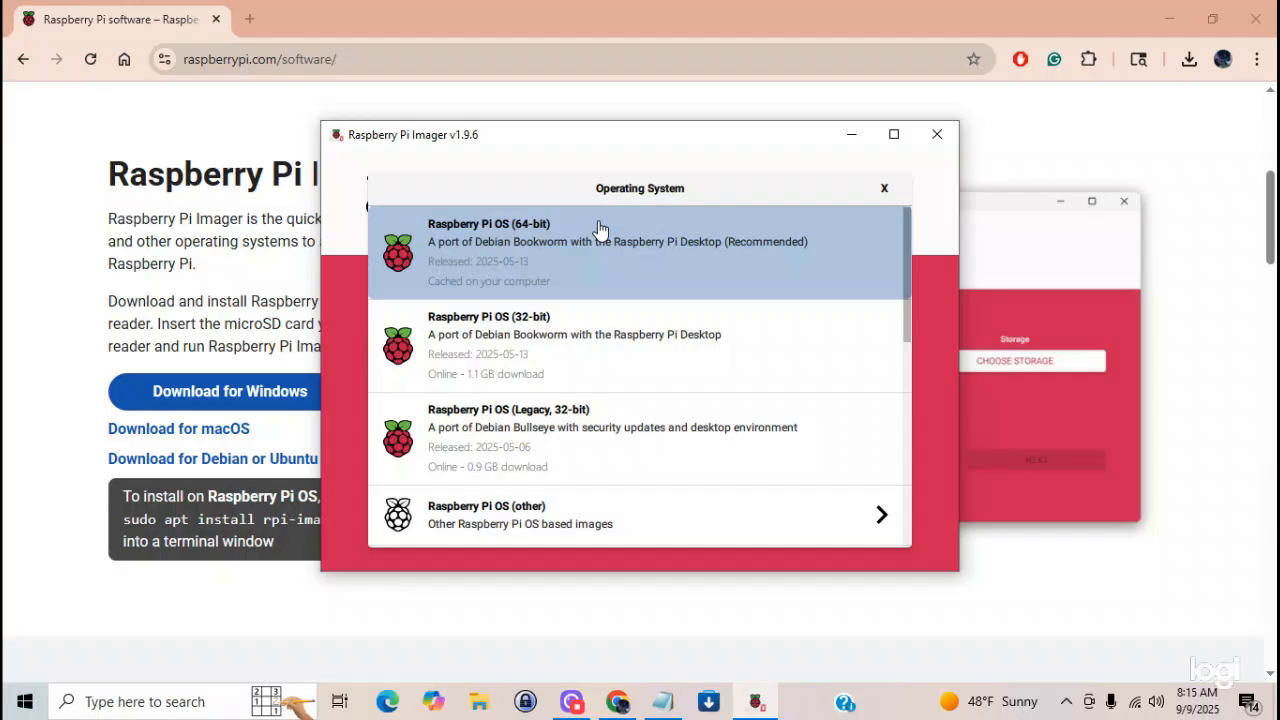
pyautogui.click(573, 340)
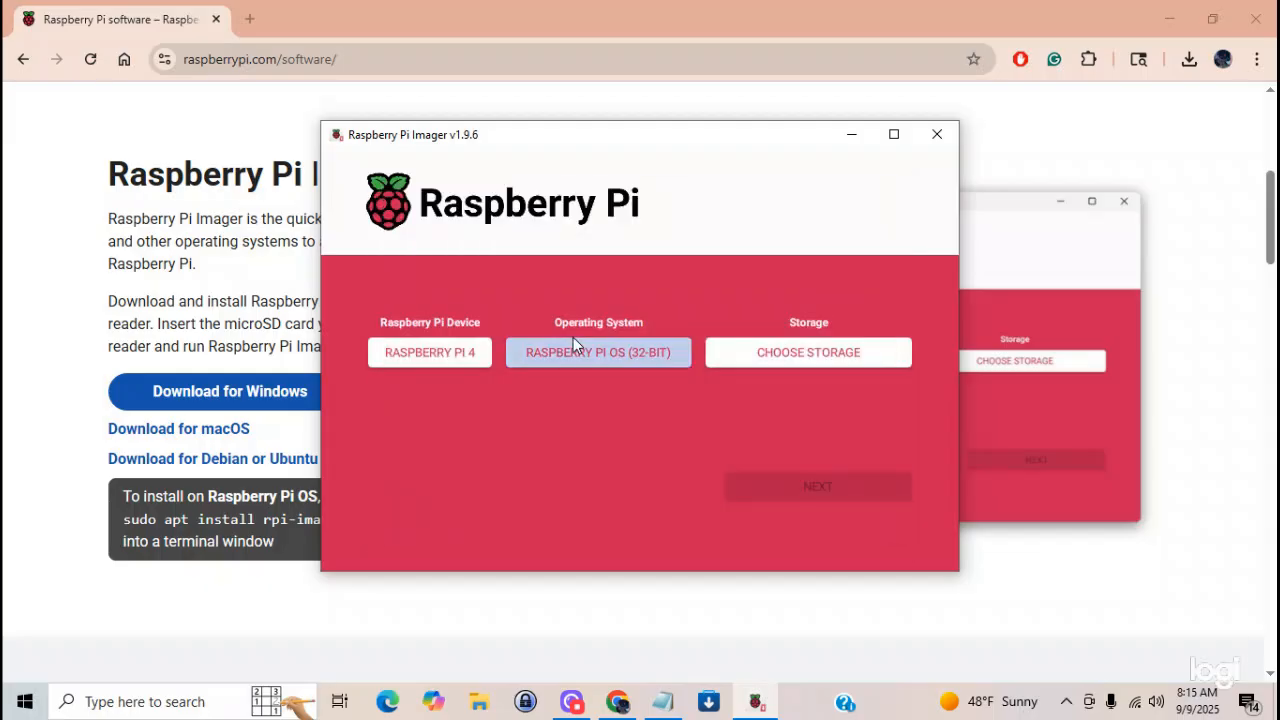
pyautogui.click(798, 355)
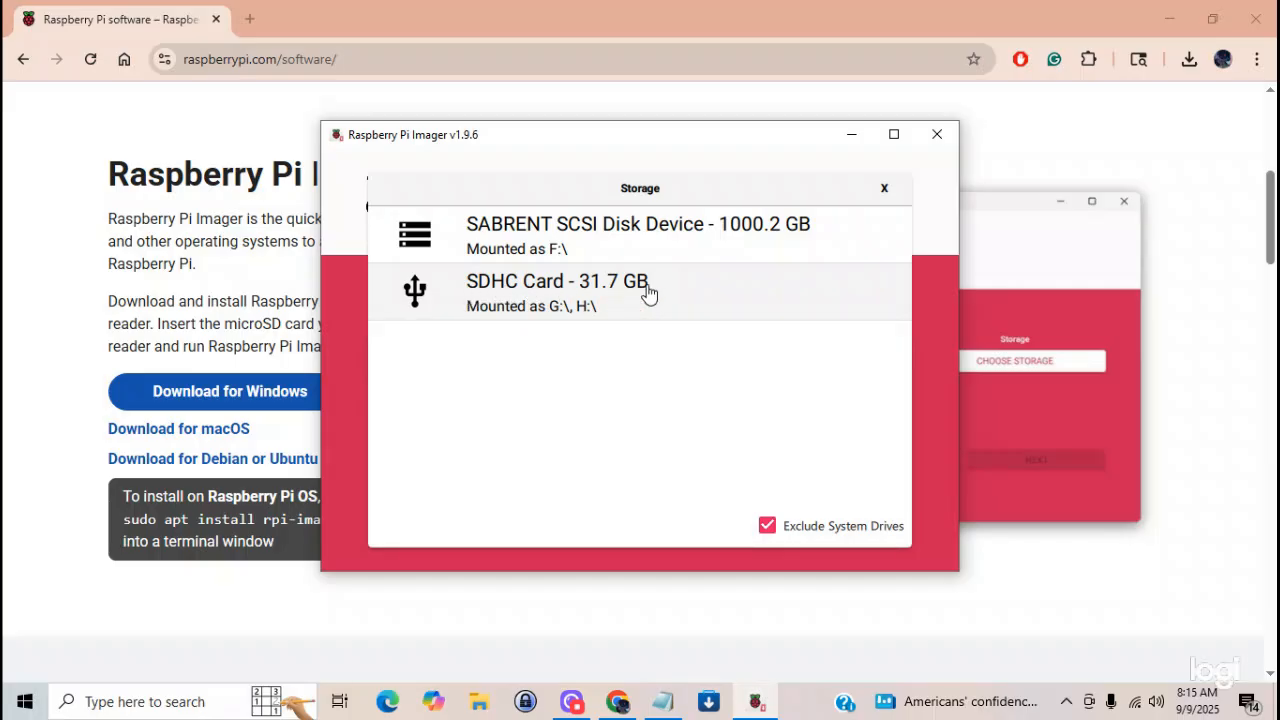
pyautogui.click(512, 289)
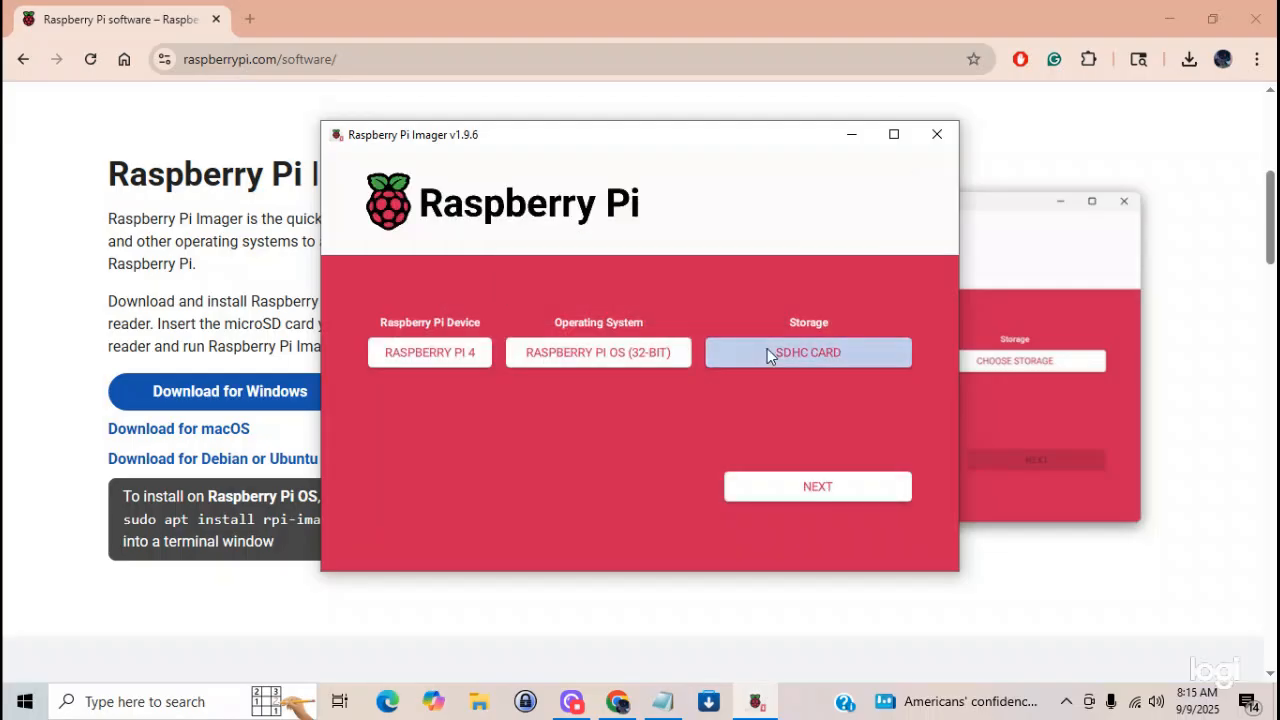
# - Continue to the OS customisation settings, review the hostname, login, wireless LAN and locale entries, and save them
pyautogui.click(806, 487)
pyautogui.click(477, 415)
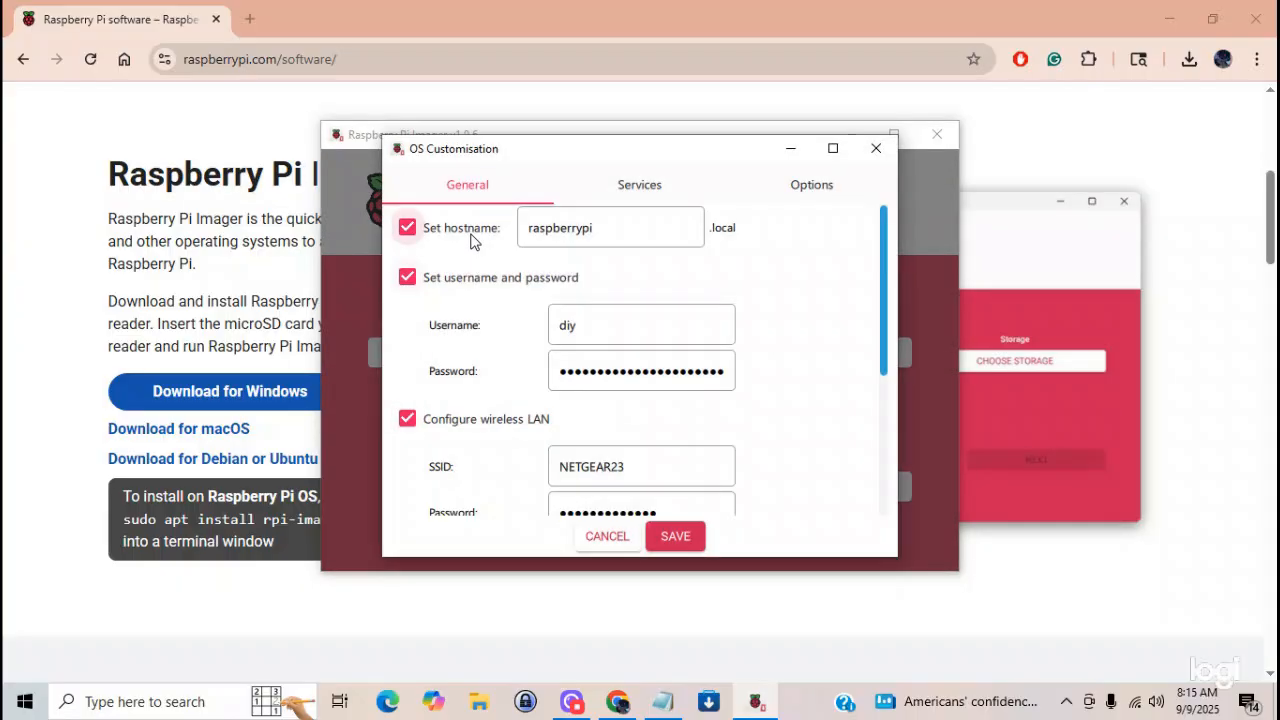
pyautogui.click(555, 233)
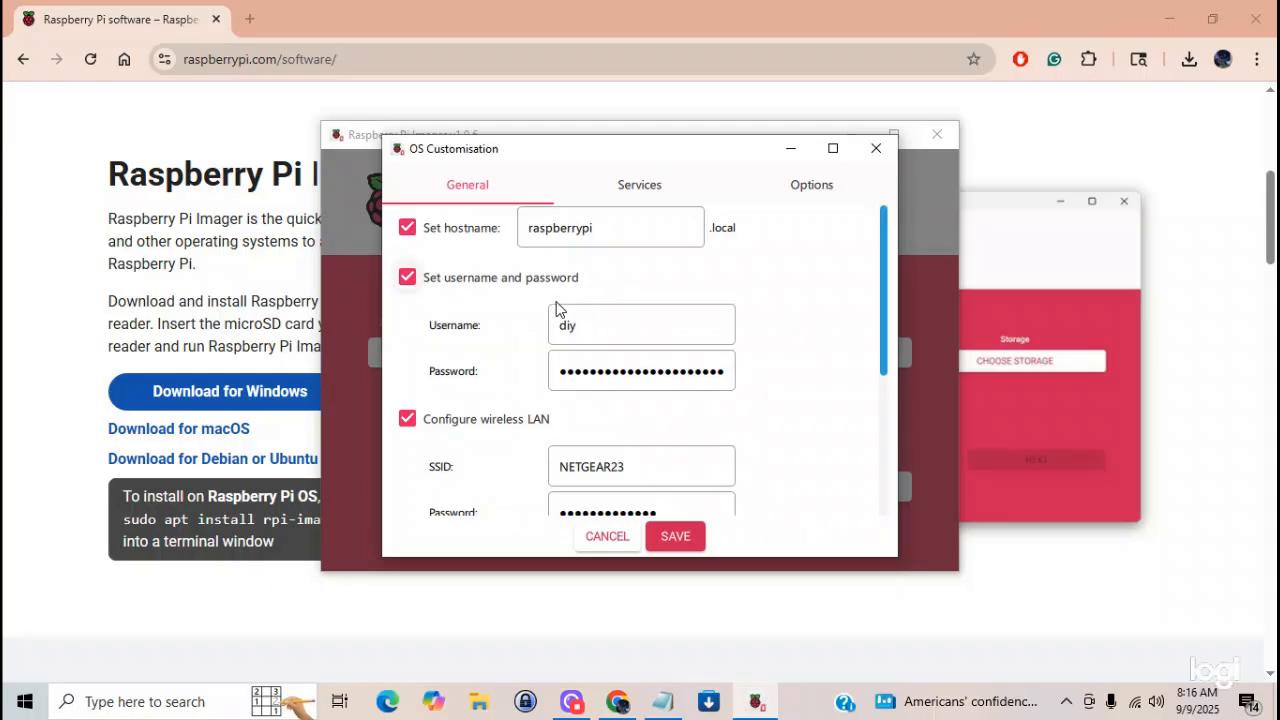
pyautogui.scroll(-2, 495, 410)
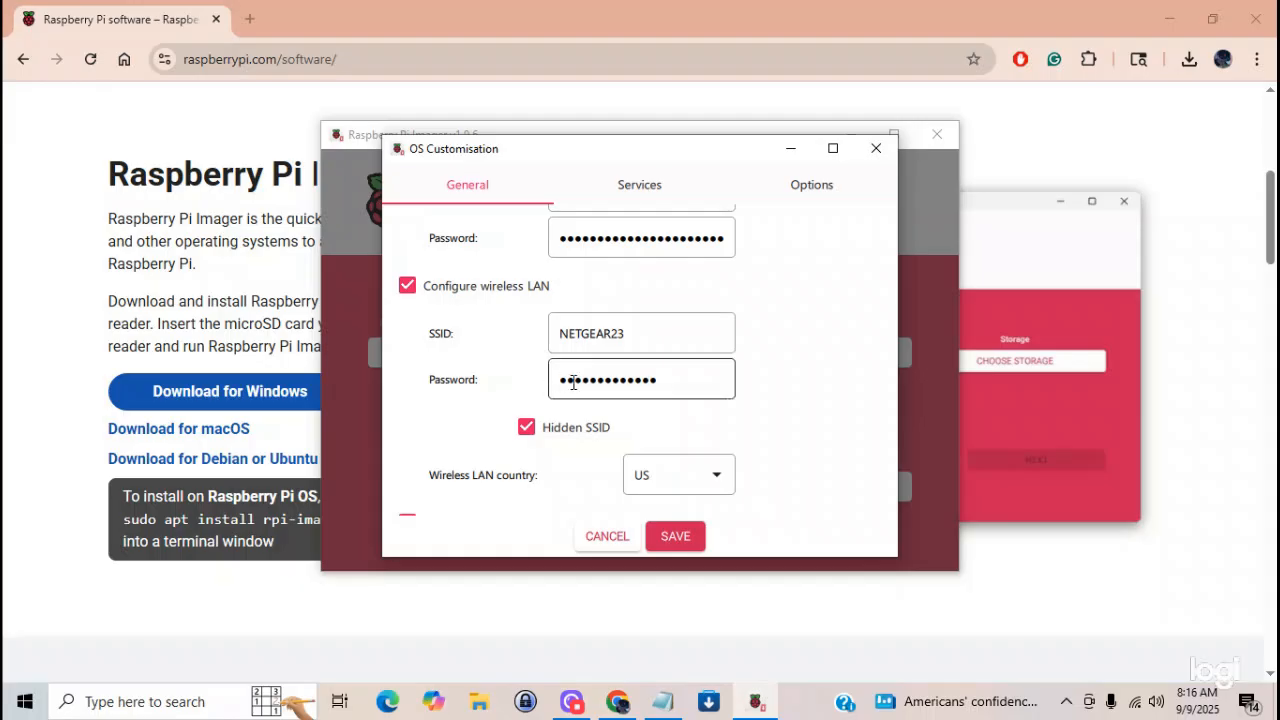
pyautogui.scroll(-3, 606, 440)
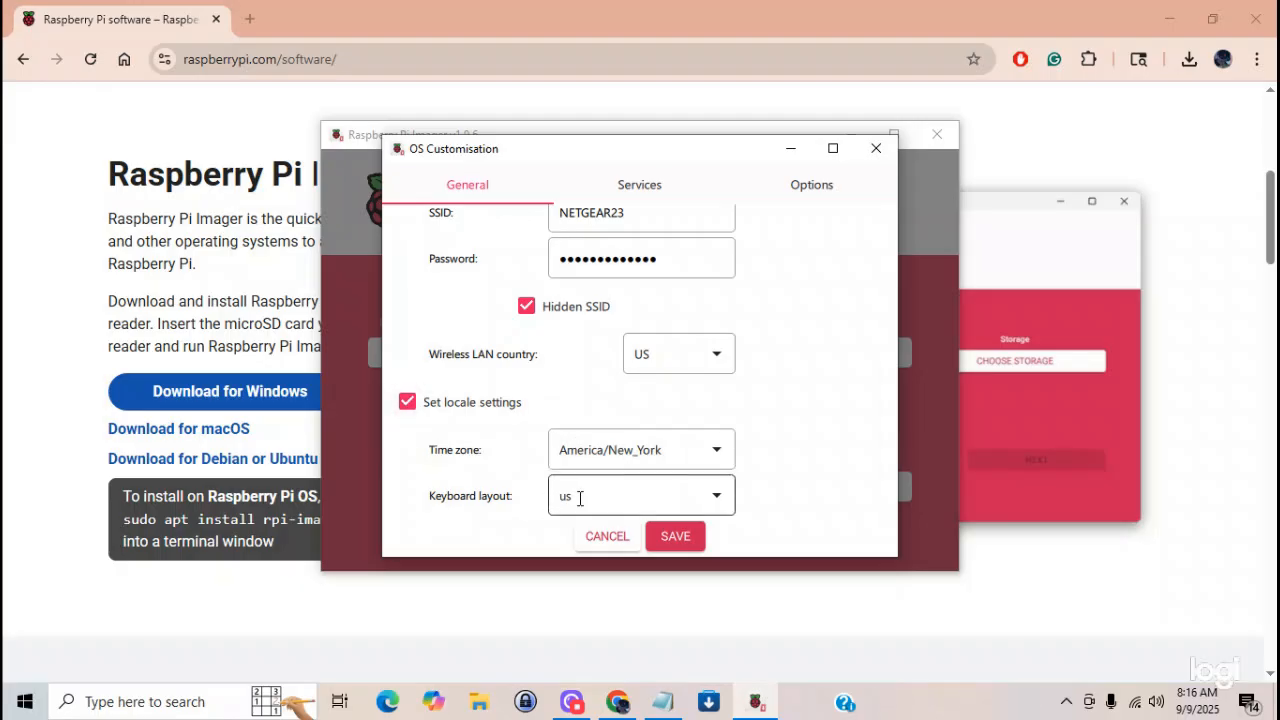
pyautogui.click(670, 537)
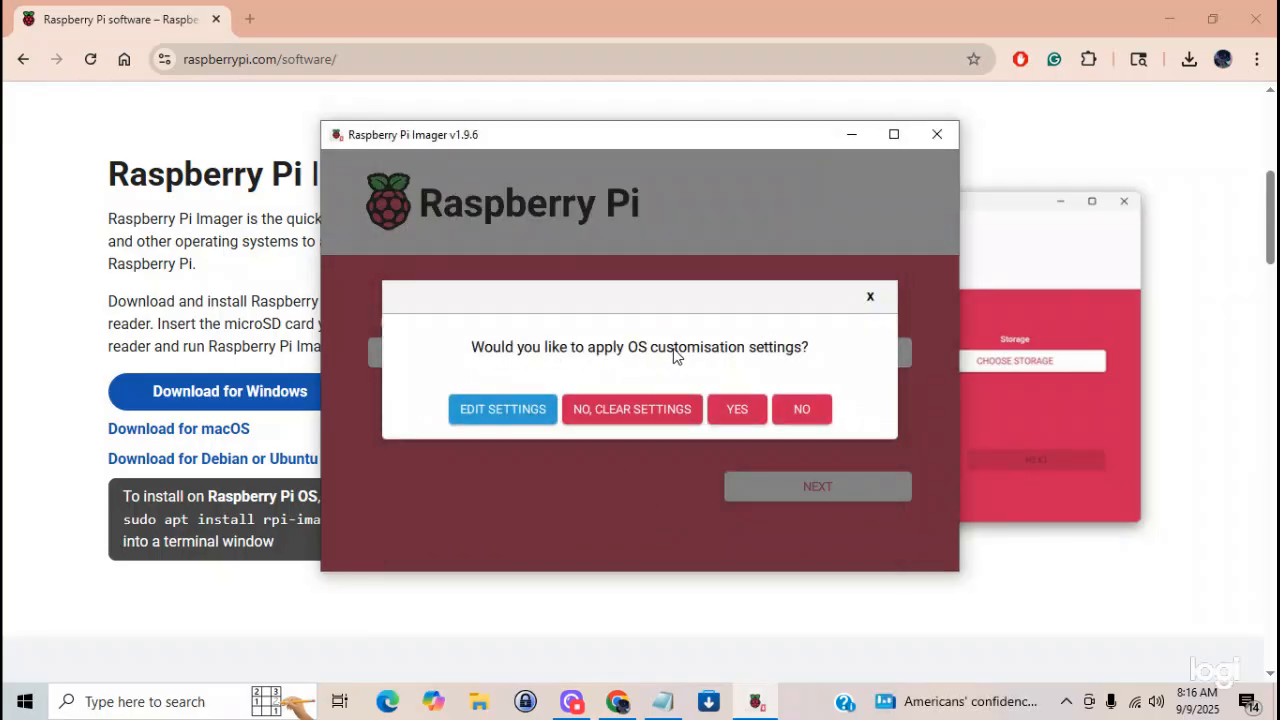
# - Start writing the image to the SDHC Card with the customisation settings applied, and minimise the Imager window
pyautogui.click(739, 410)
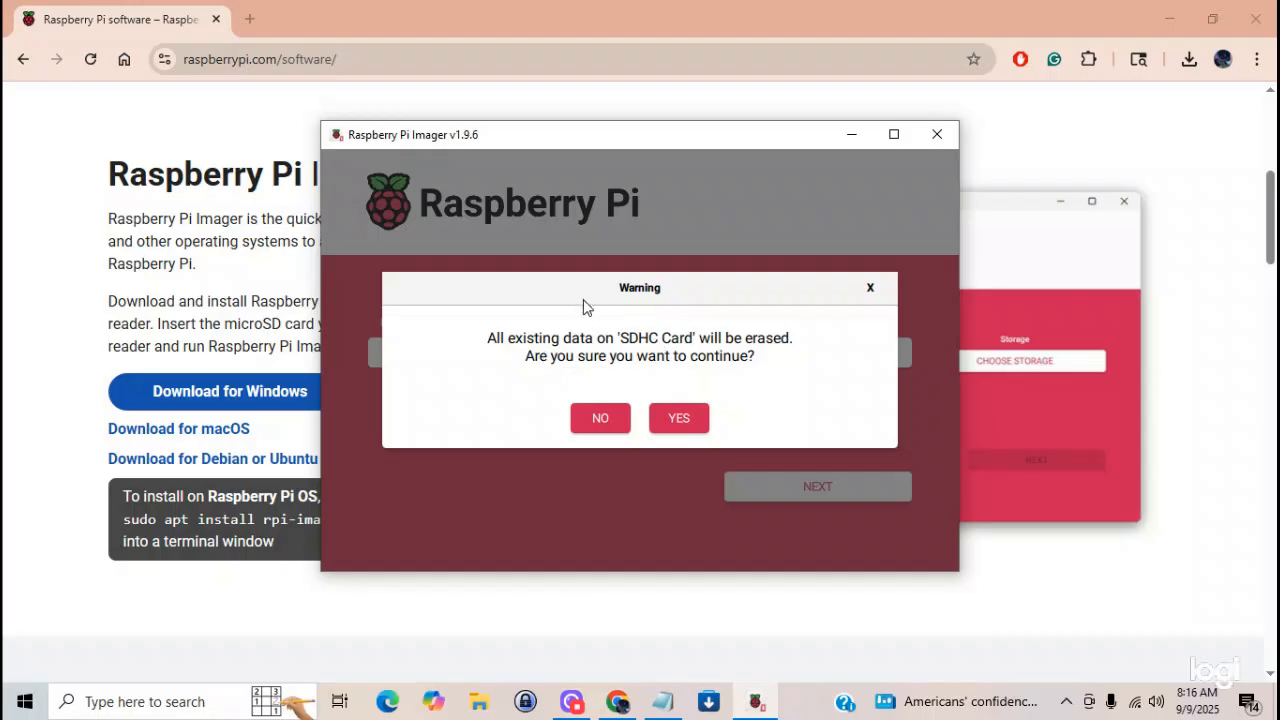
pyautogui.click(673, 419)
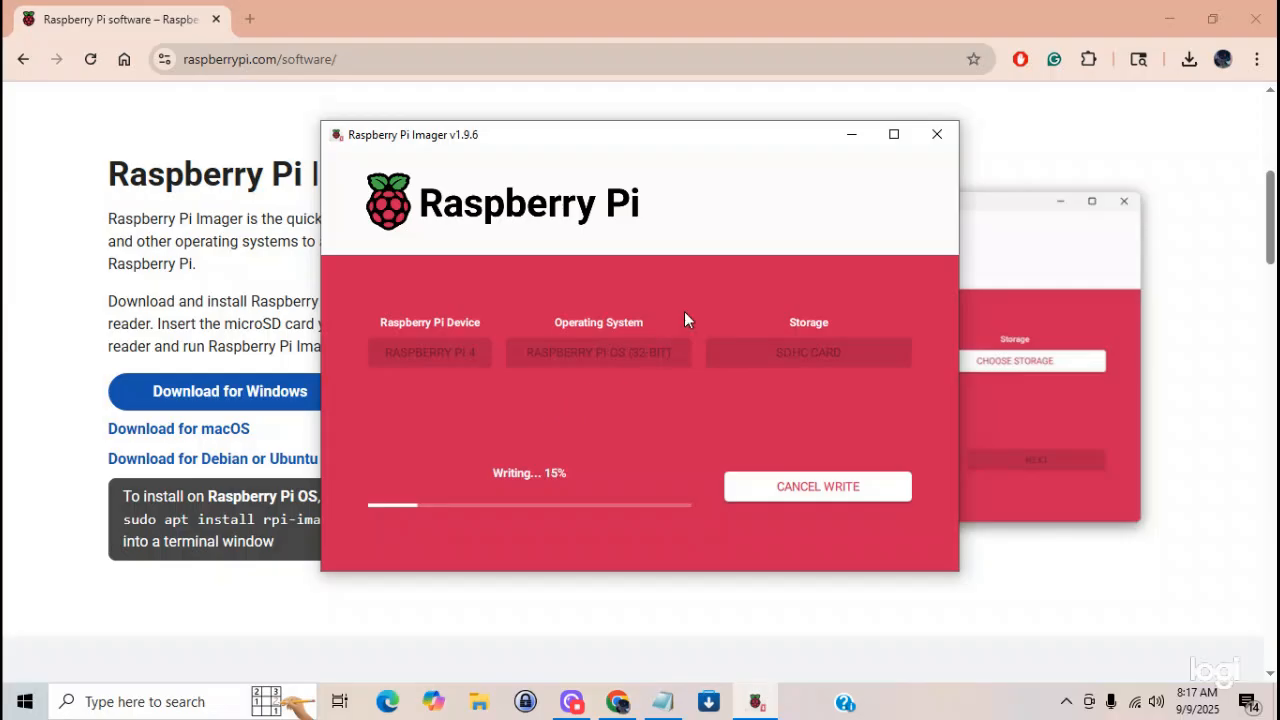
pyautogui.click(849, 136)
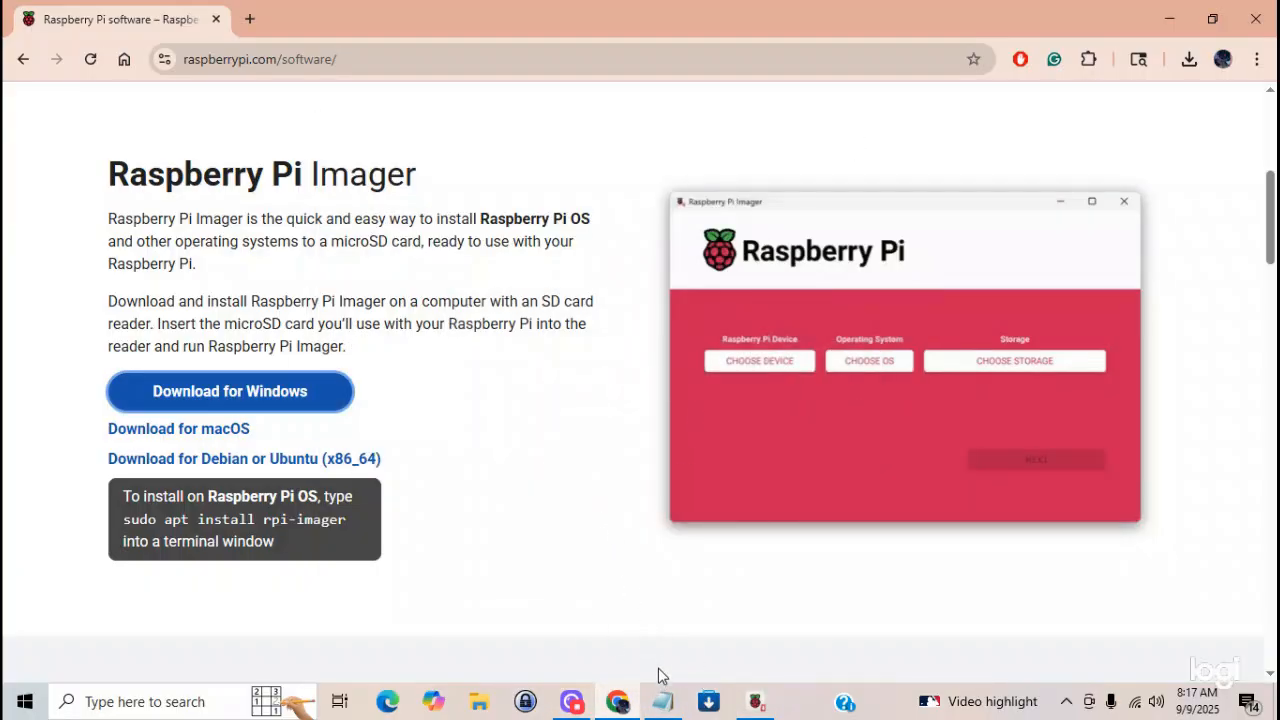
# - Switch to the Notepad instructions and copy the Microsoft Store link given for installing PuTTY
pyautogui.moveTo(662, 700)
pyautogui.click(590, 514)
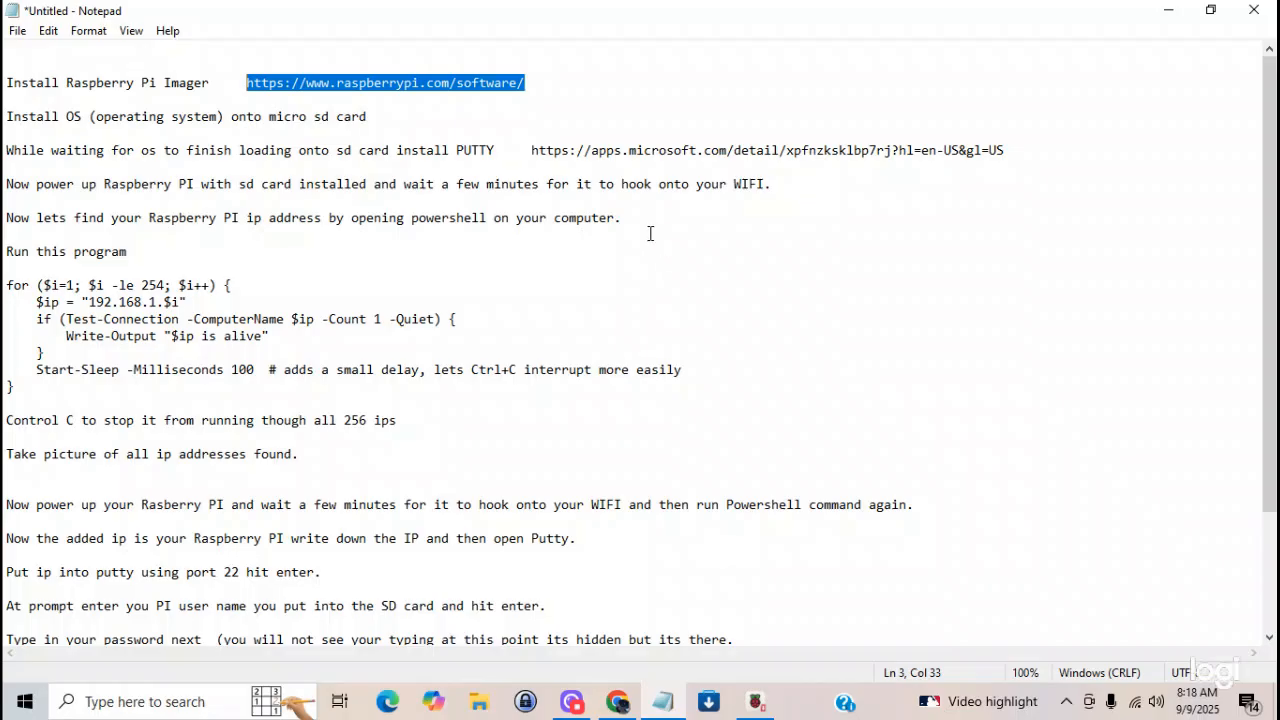
pyautogui.click(568, 84)
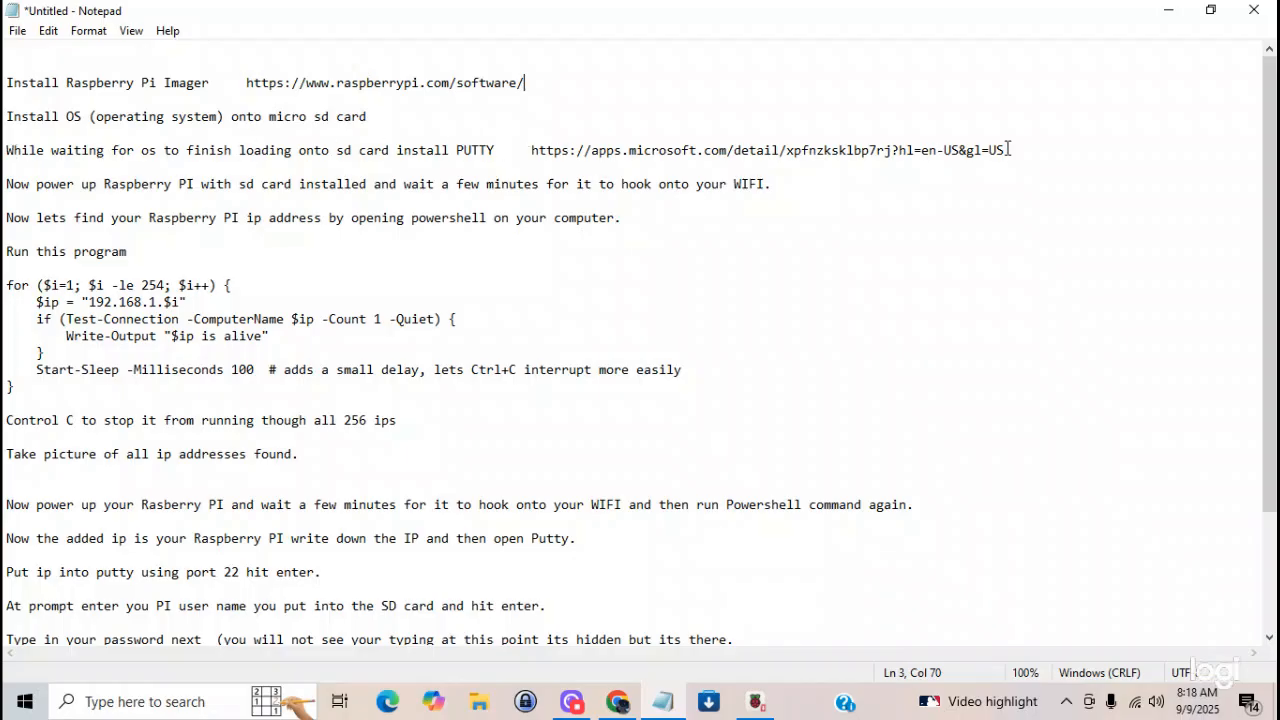
pyautogui.moveTo(1013, 150); pyautogui.dragTo(531, 150)
pyautogui.rightClick(543, 150)
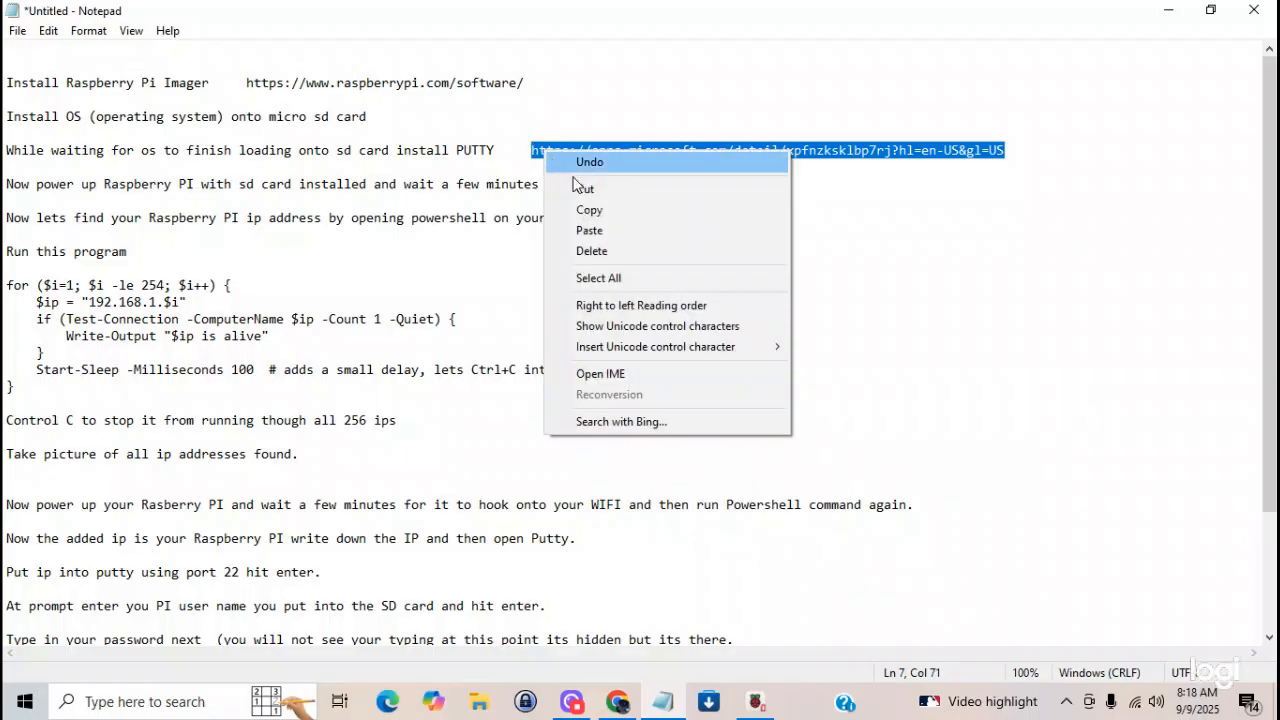
pyautogui.click(591, 212)
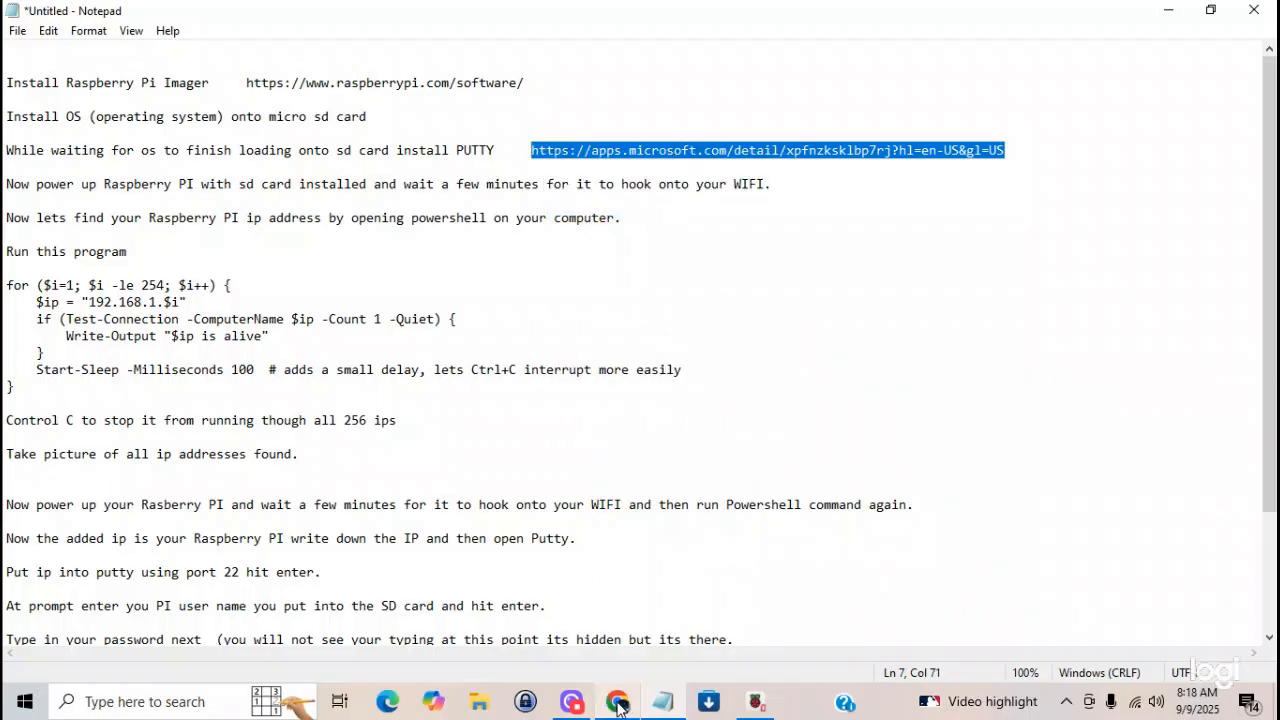
# - Switch to Chrome, load the copied PuTTY link in place of the current address, and download PuTTY Installer to the Downloads folder
pyautogui.click(617, 701)
pyautogui.click(382, 59)
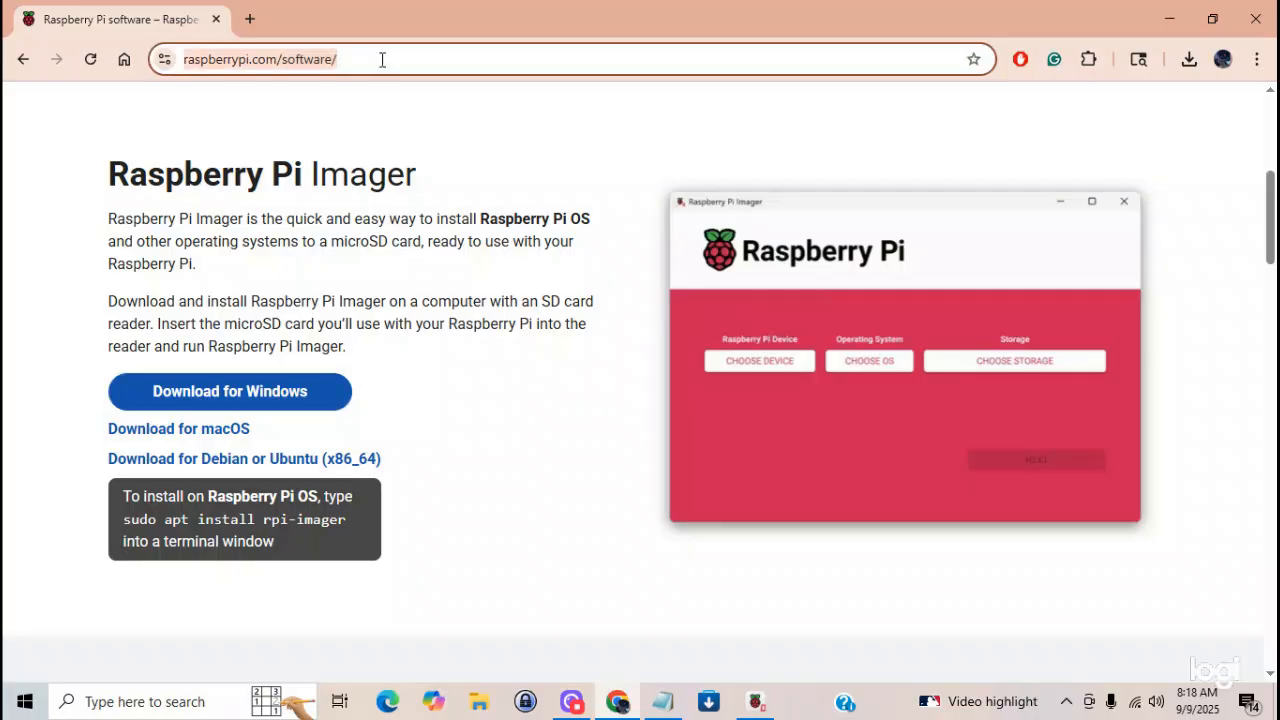
pyautogui.press('BackSpace')
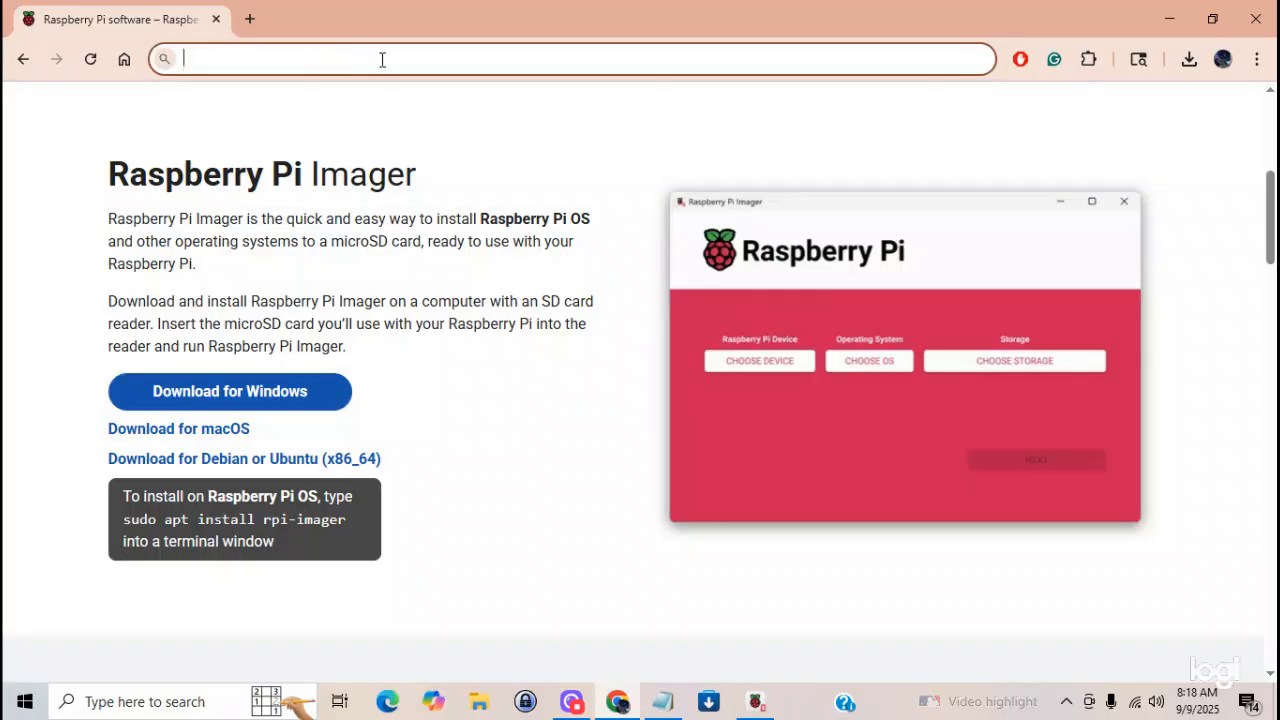
pyautogui.rightClick(237, 60)
pyautogui.click(290, 258)
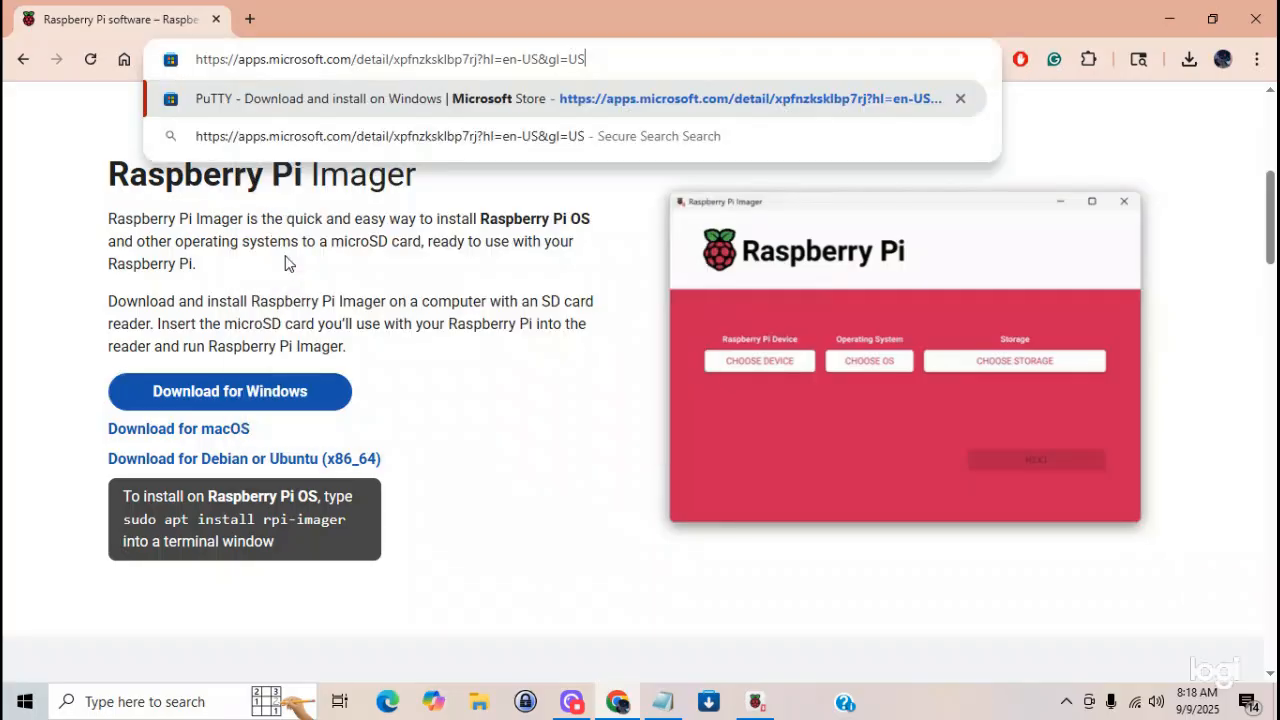
pyautogui.press('Return')
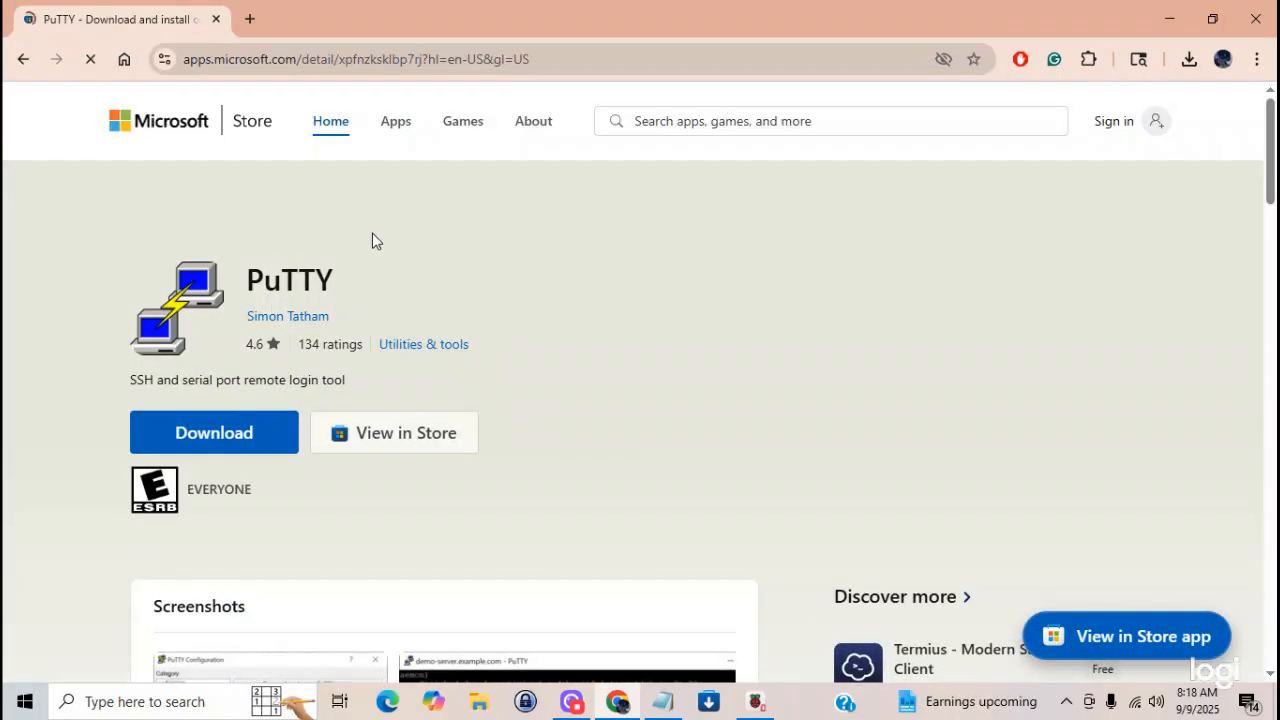
pyautogui.click(208, 438)
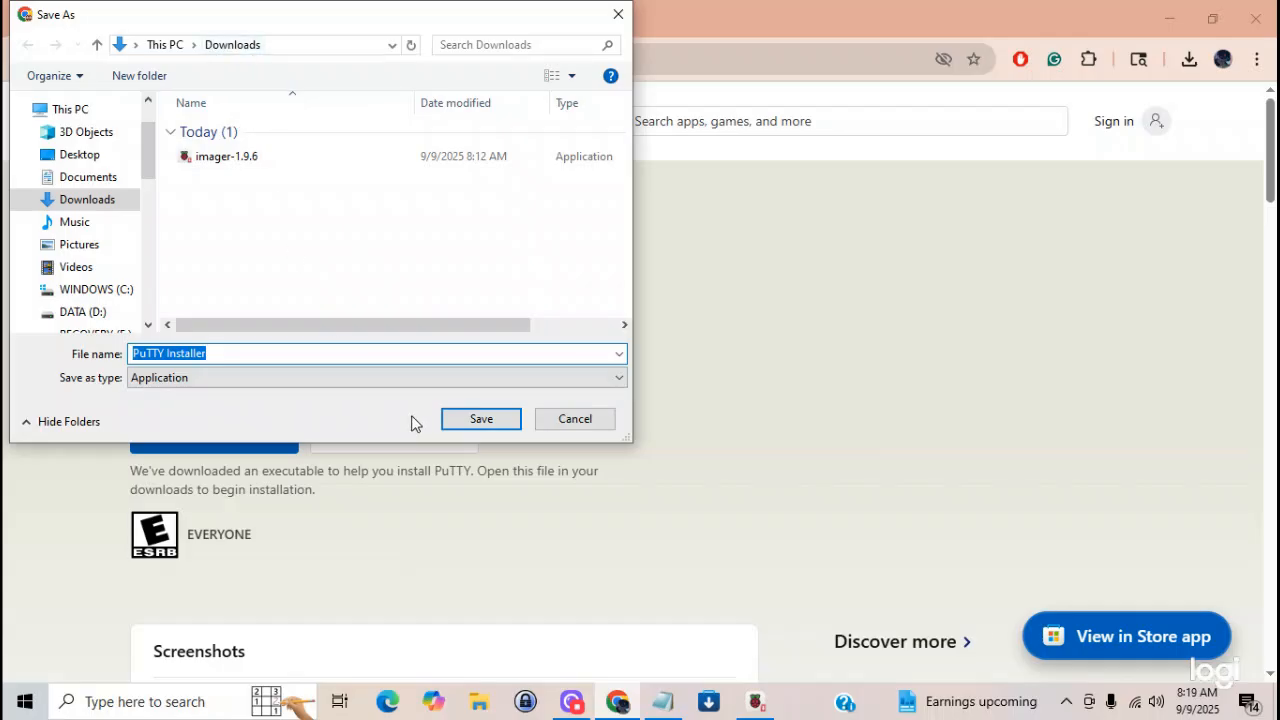
pyautogui.click(481, 419)
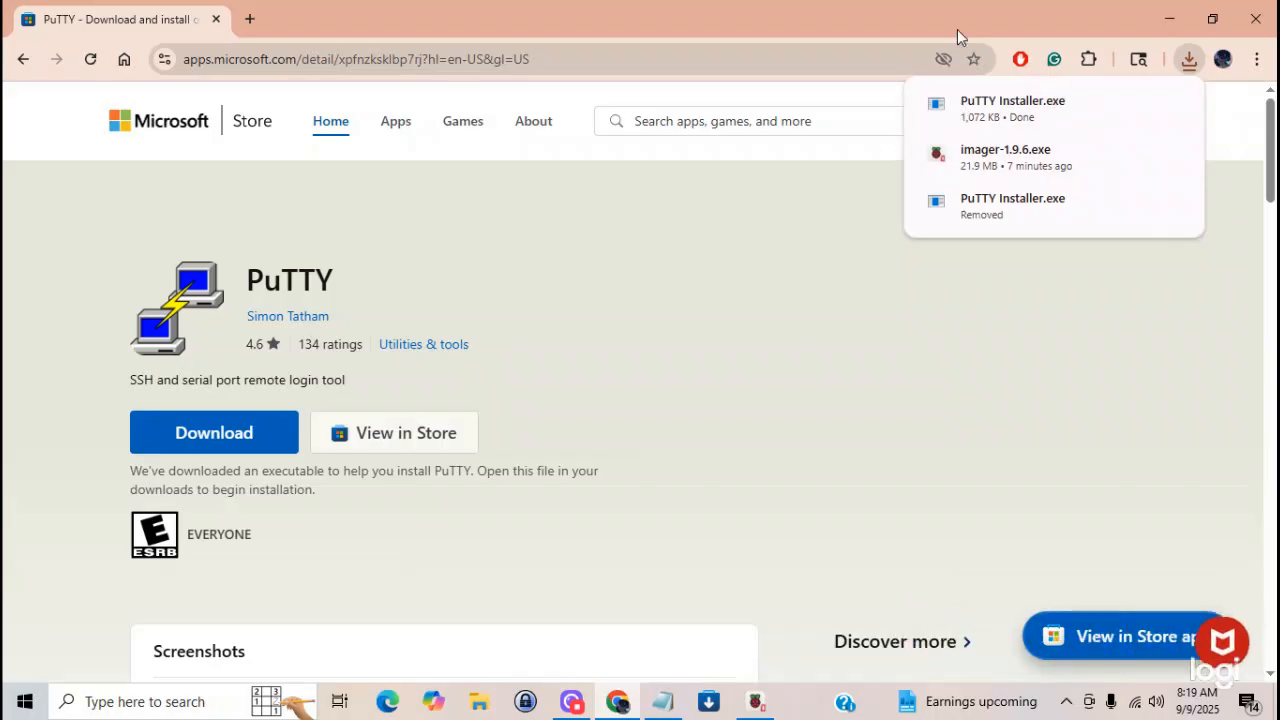
# - Run PuTTY Installer from the Downloads folder in File Explorer and approve its permission request to complete the installation
pyautogui.click(479, 700)
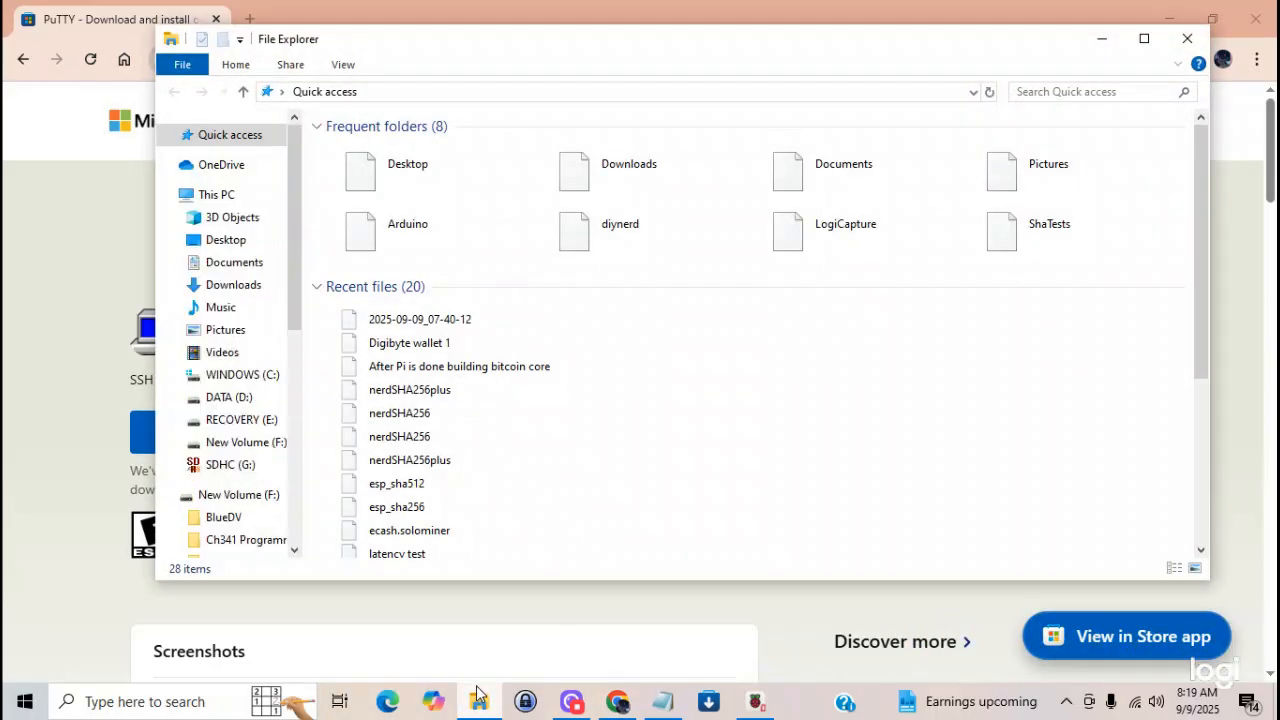
pyautogui.click(262, 290)
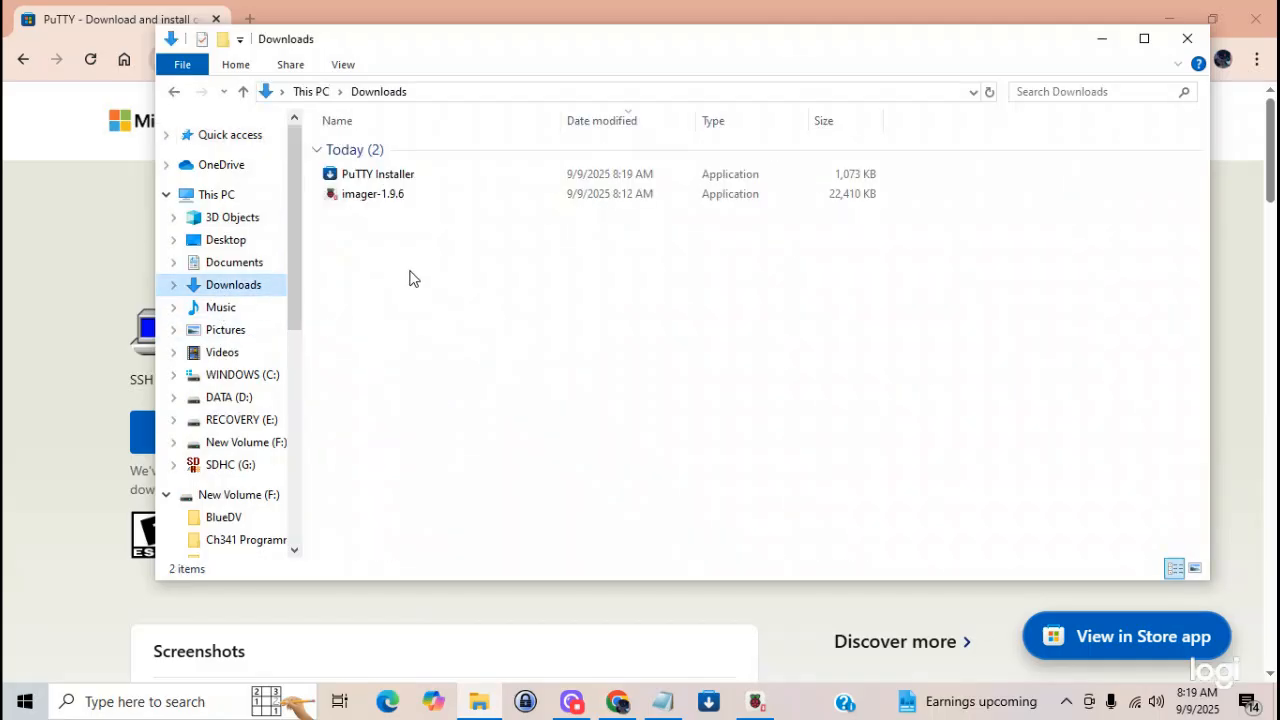
pyautogui.doubleClick(407, 177)
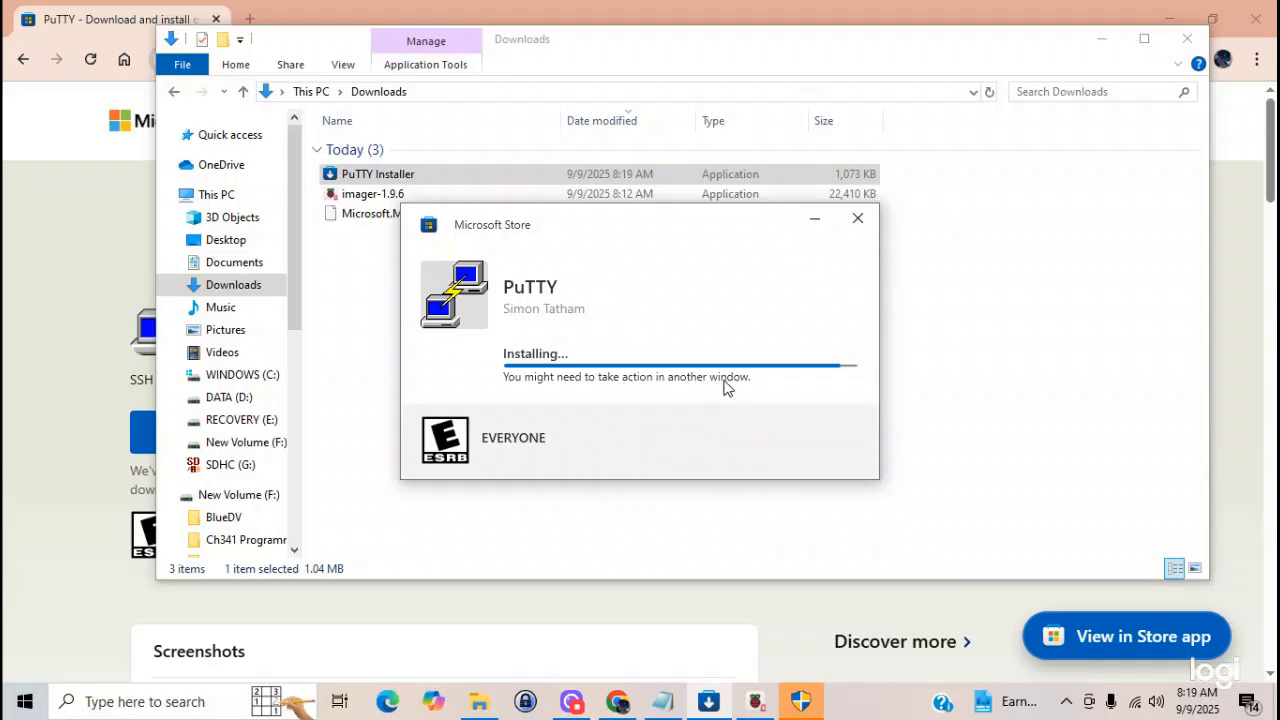
pyautogui.click(804, 705)
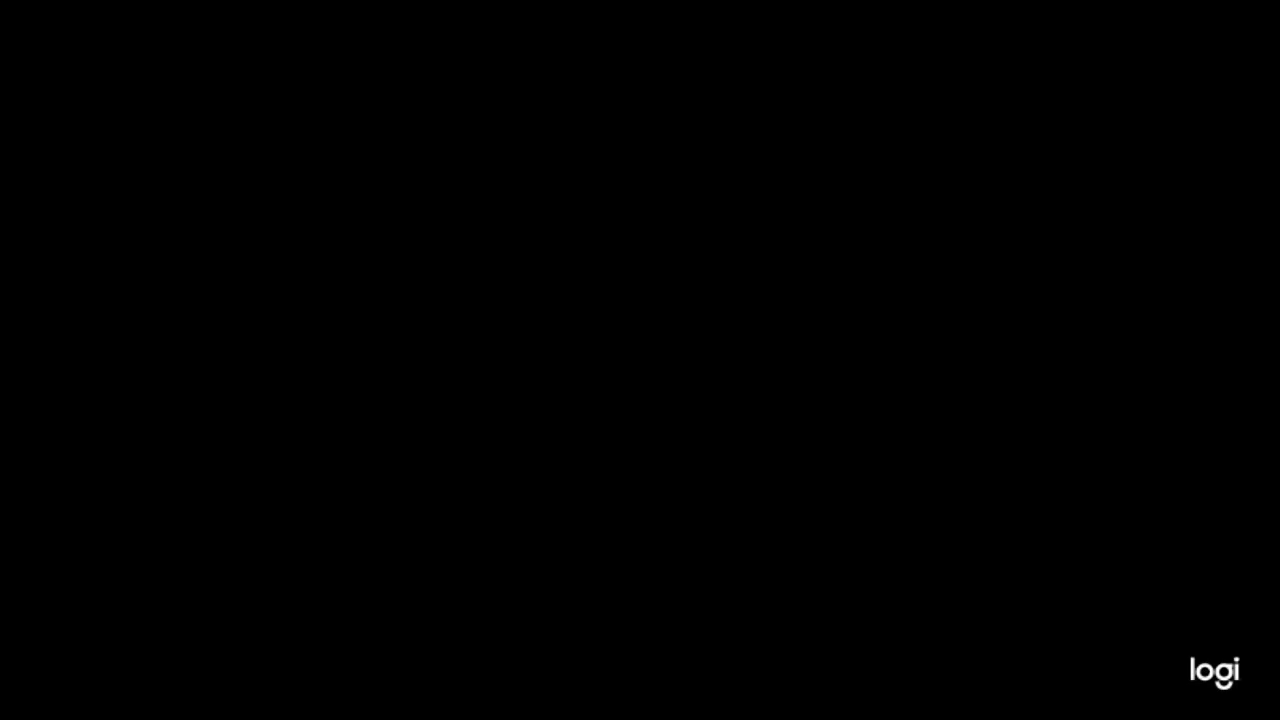
pyautogui.click(545, 482)
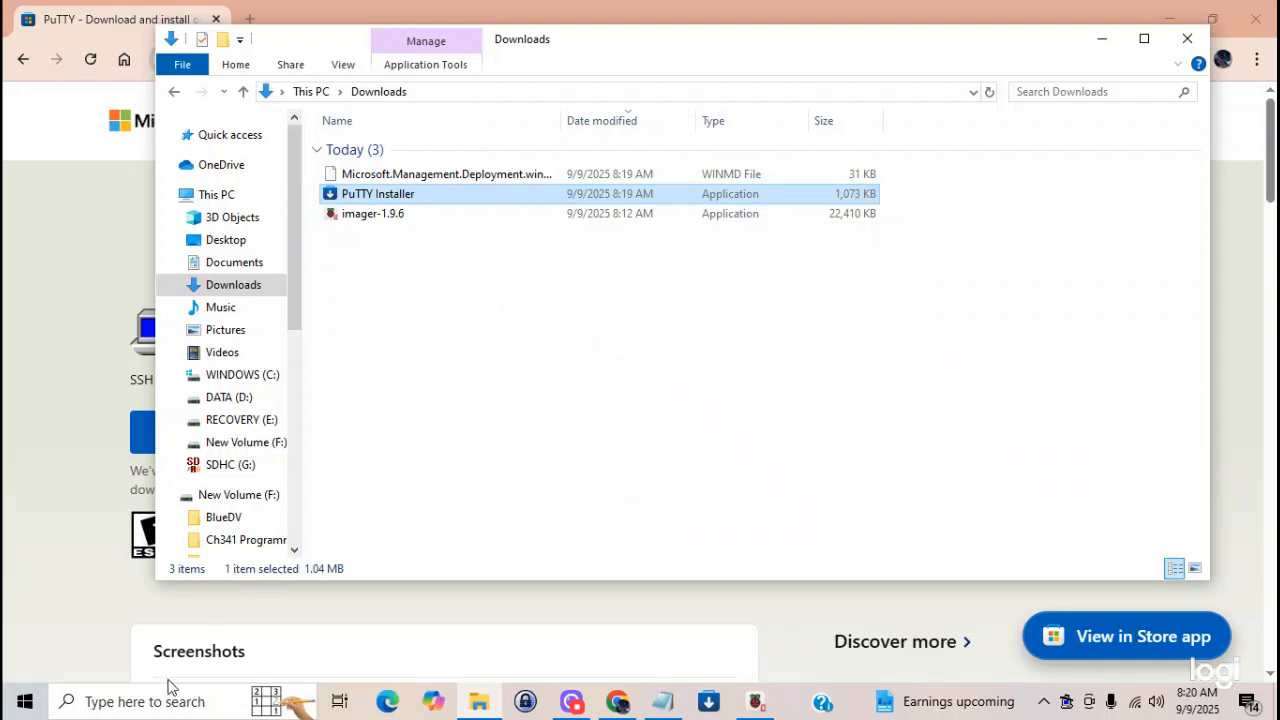
# - Search Windows for "putty", launch the PuTTY app, and close the search results to reveal its configuration window
pyautogui.click(110, 705)
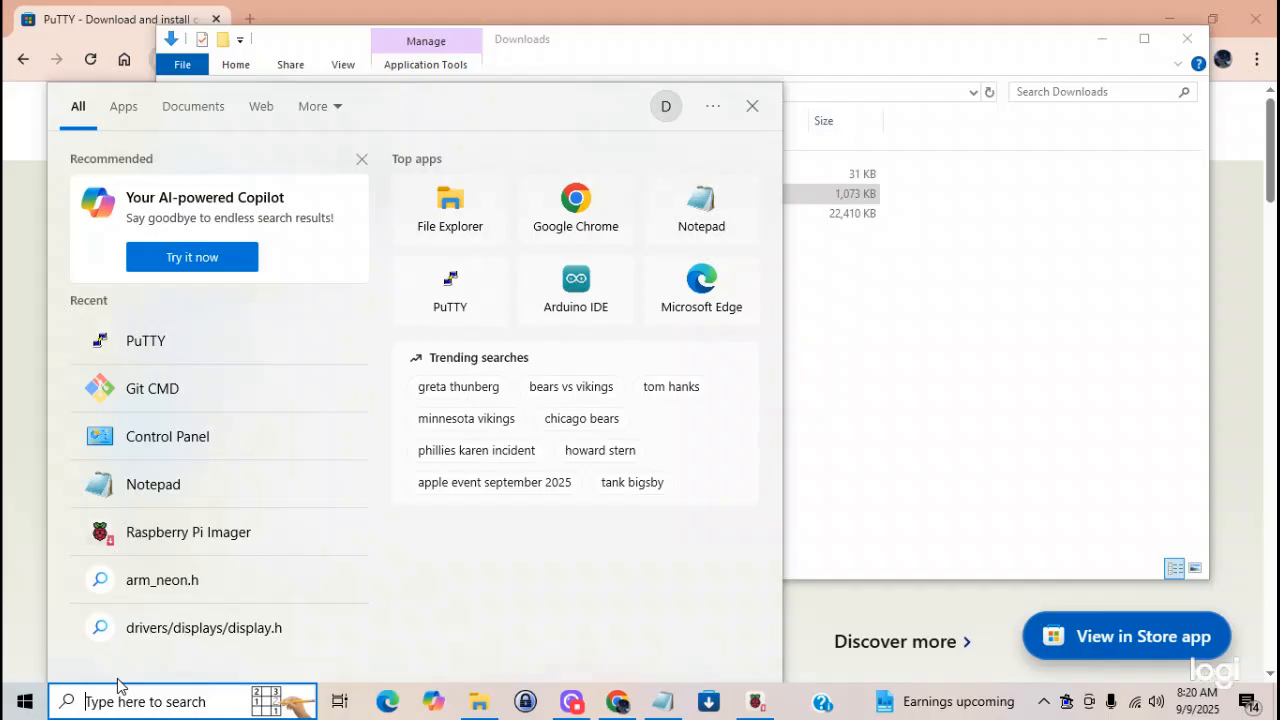
pyautogui.write('putty')
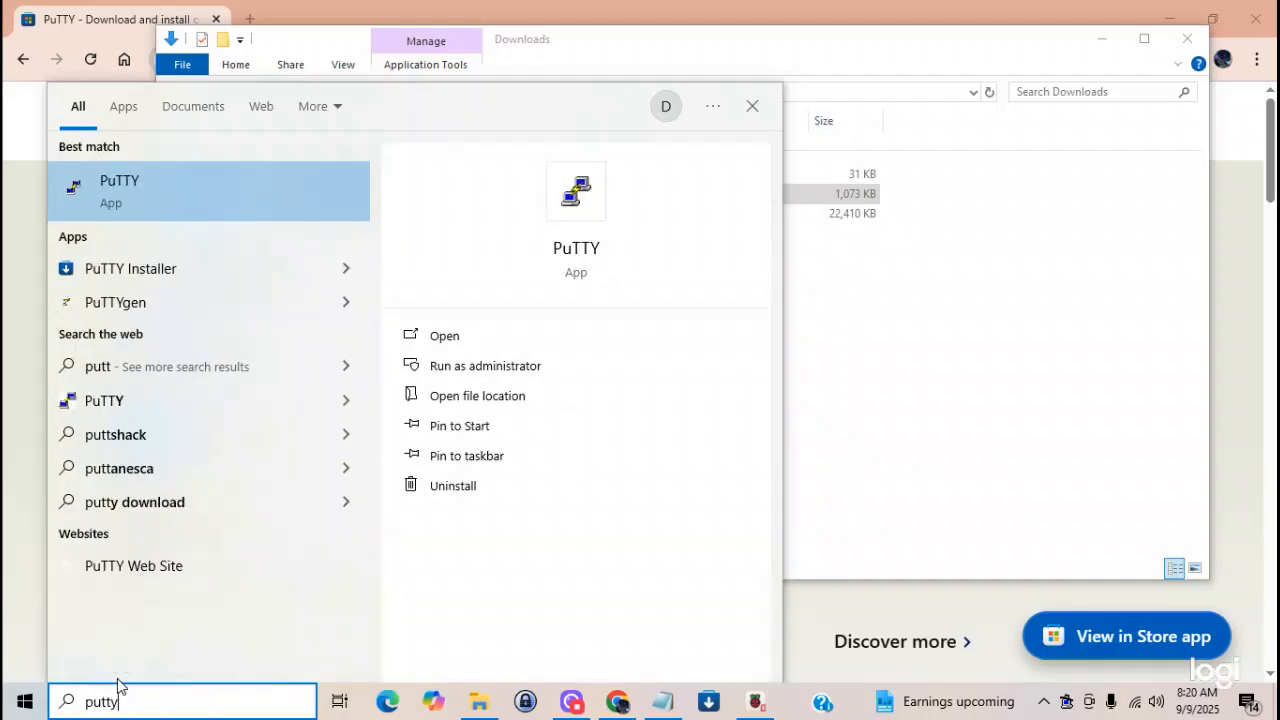
pyautogui.click(145, 183)
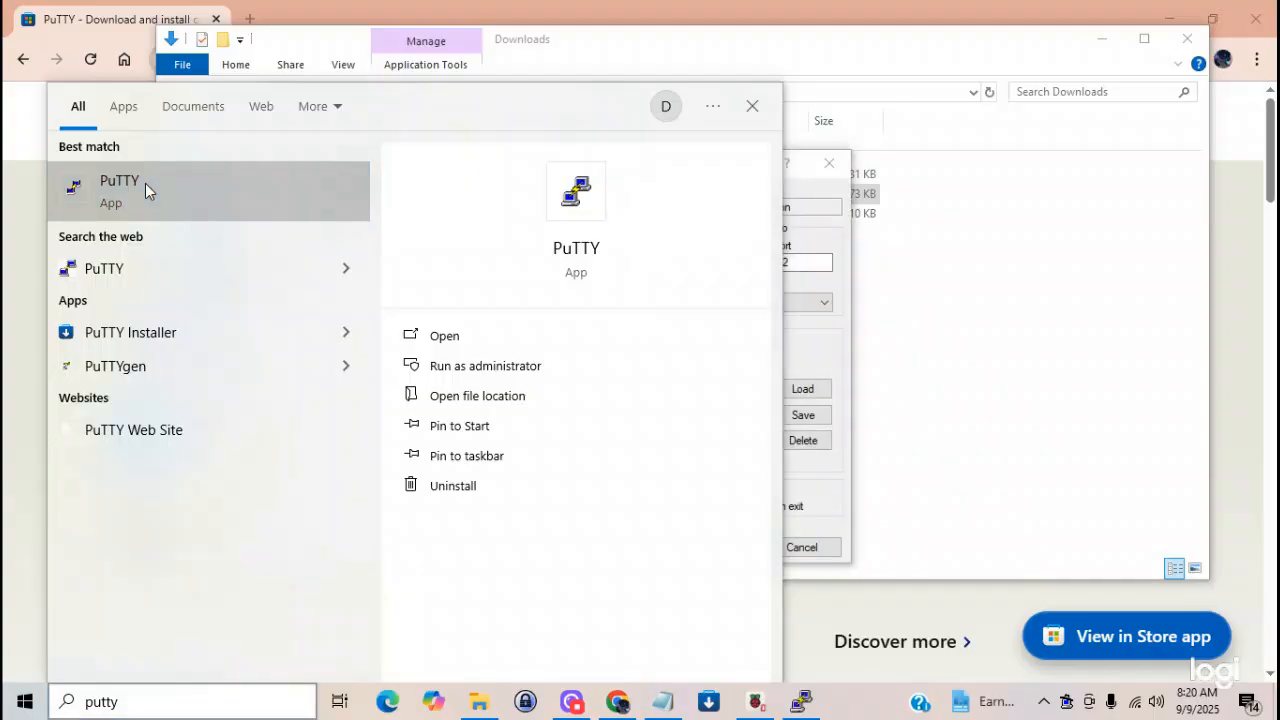
pyautogui.click(753, 106)
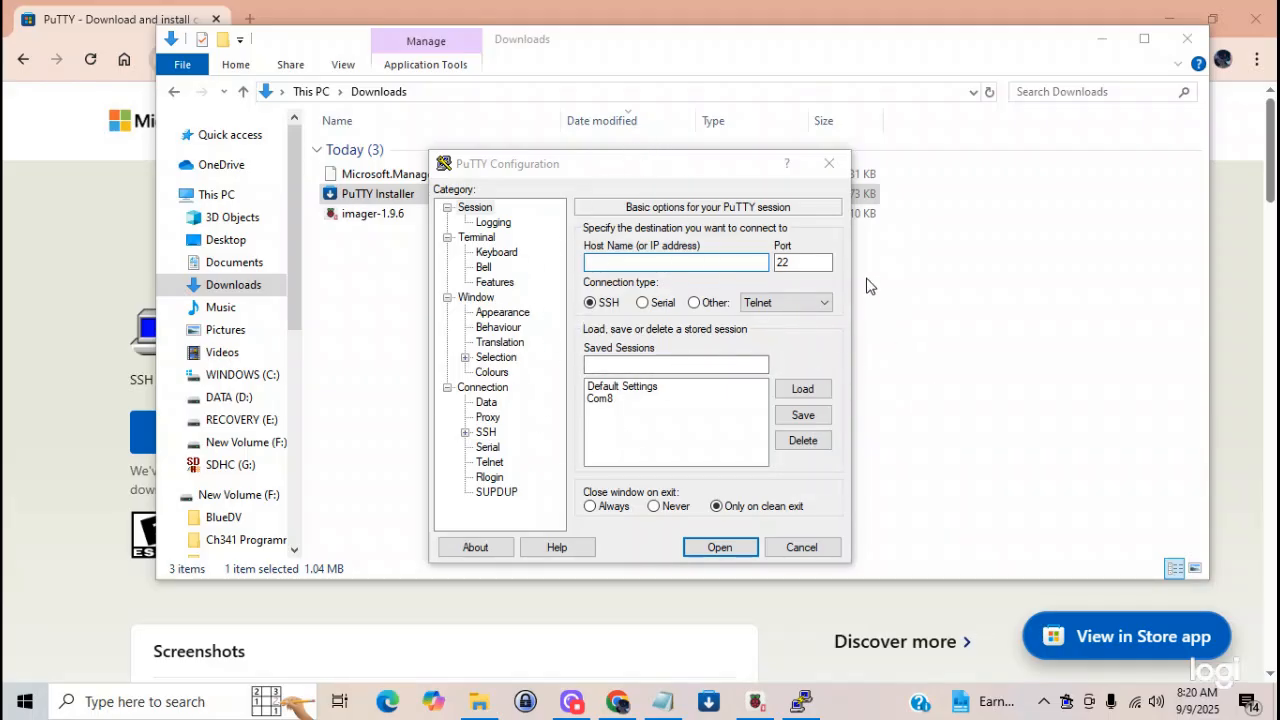
# - Close the PuTTY configuration and Downloads windows, and switch to Raspberry Pi Imager to check the write progress
pyautogui.click(800, 549)
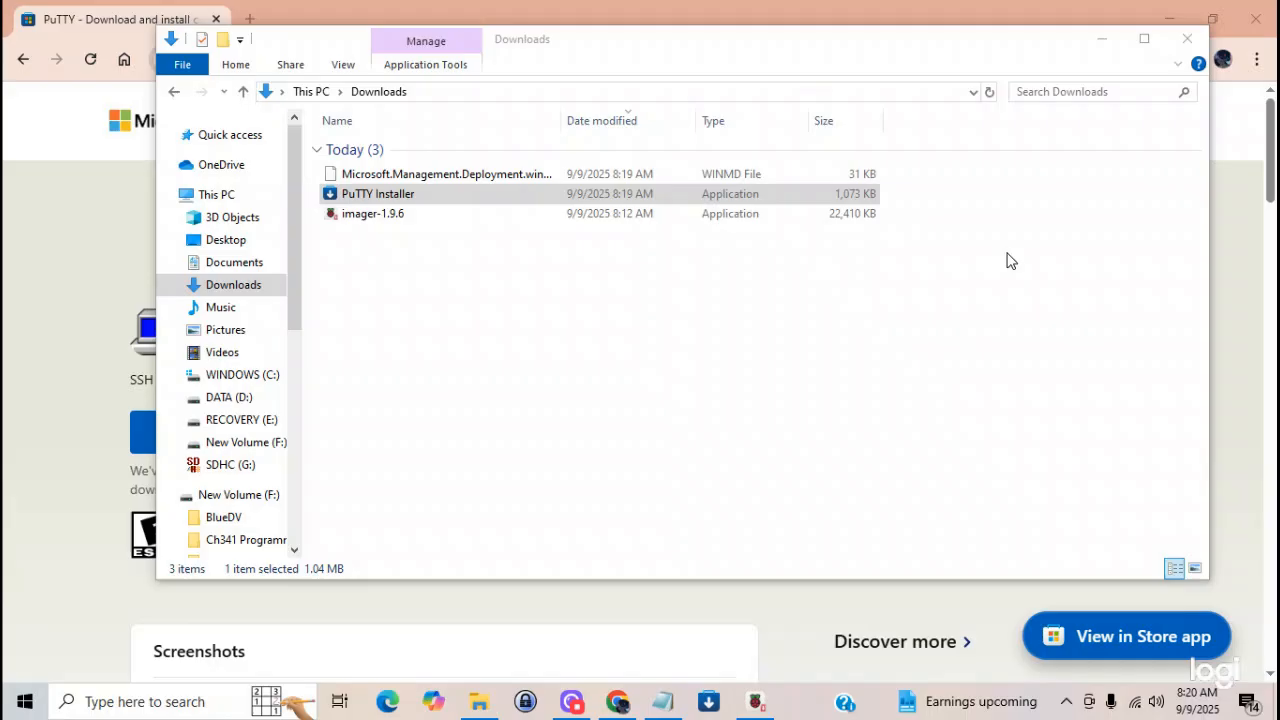
pyautogui.click(1186, 40)
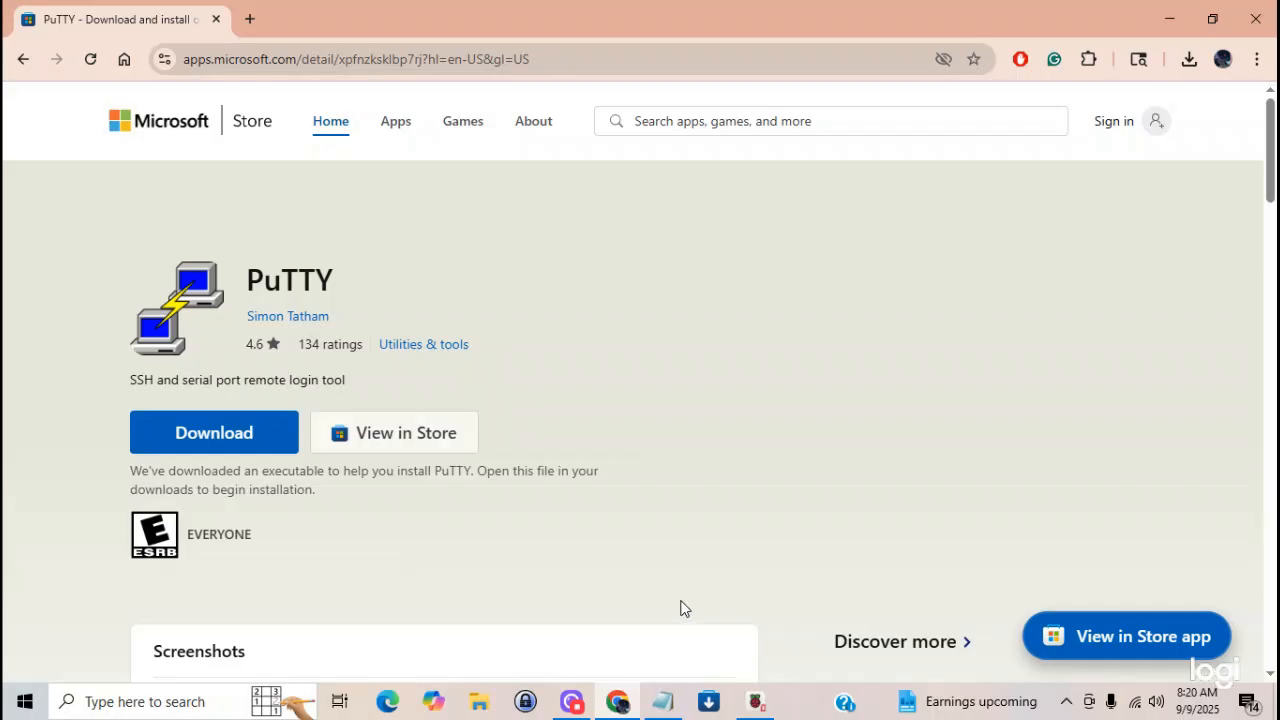
pyautogui.click(756, 704)
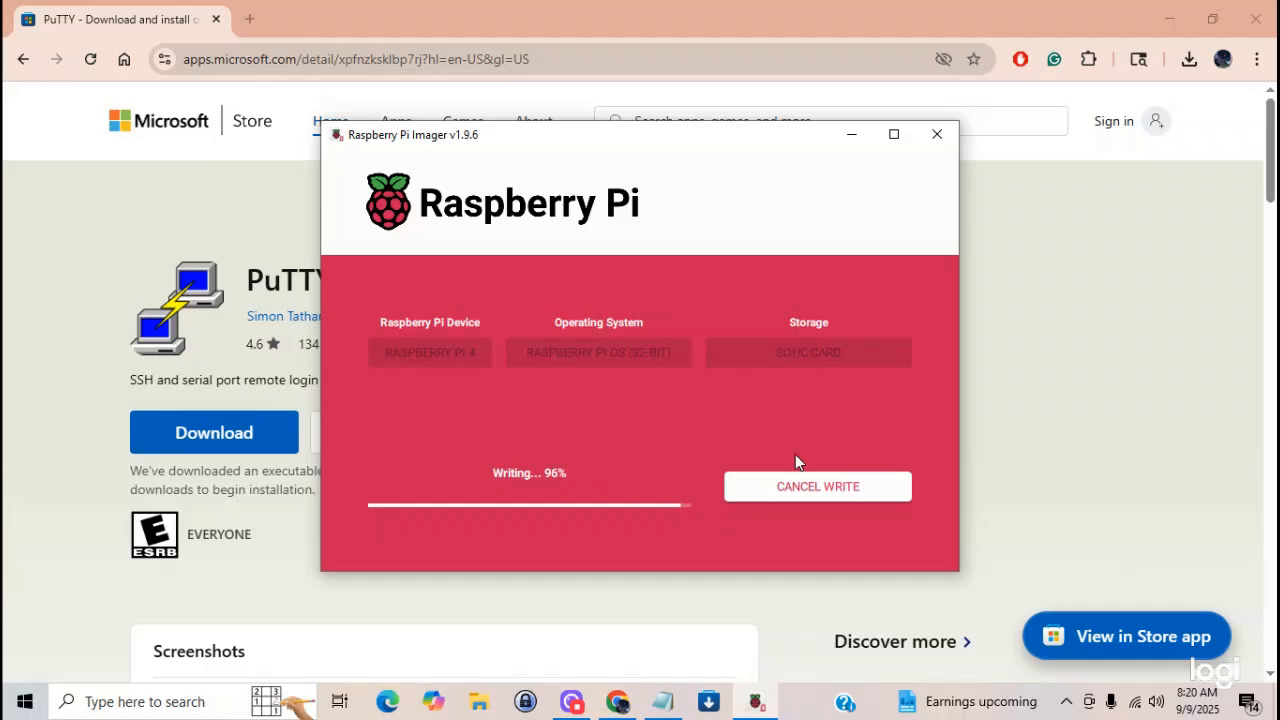
# - Switch to the Notepad instructions, copy the "Now power up Raspberry PI with sd card installed" line and paste it directly below "Take picture of all ip addresses found."
pyautogui.moveTo(664, 706)
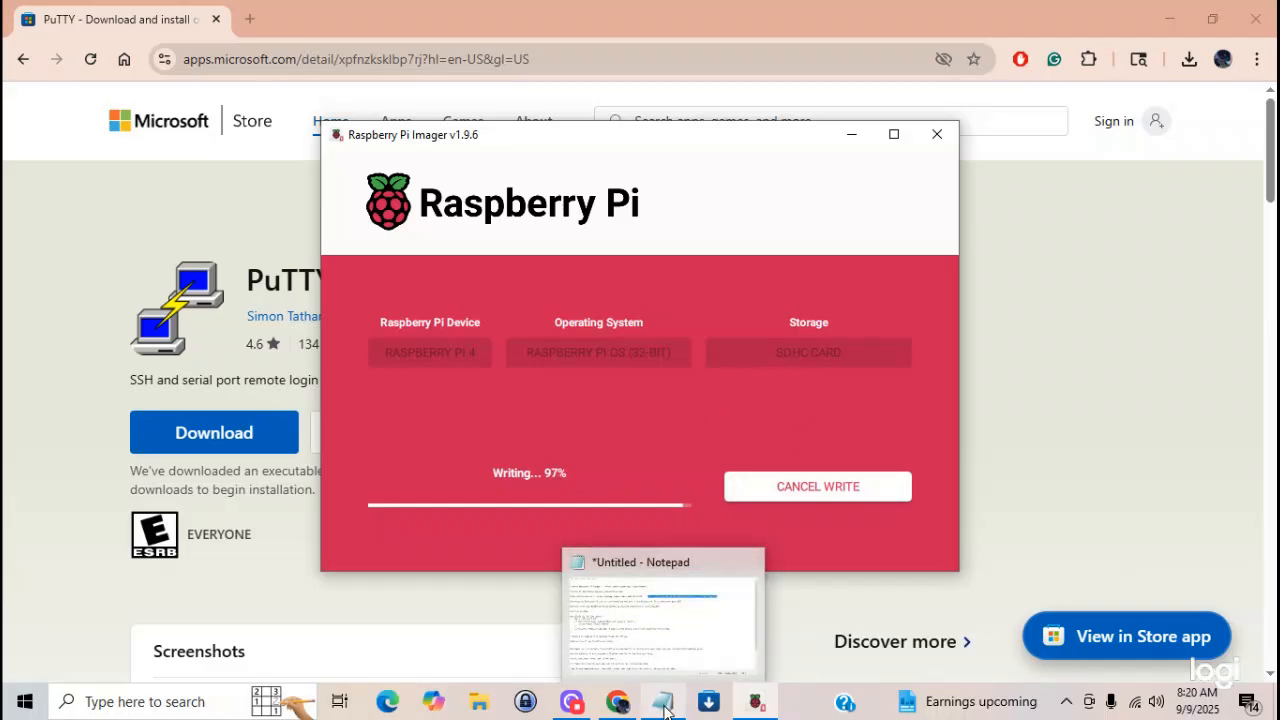
pyautogui.click(654, 662)
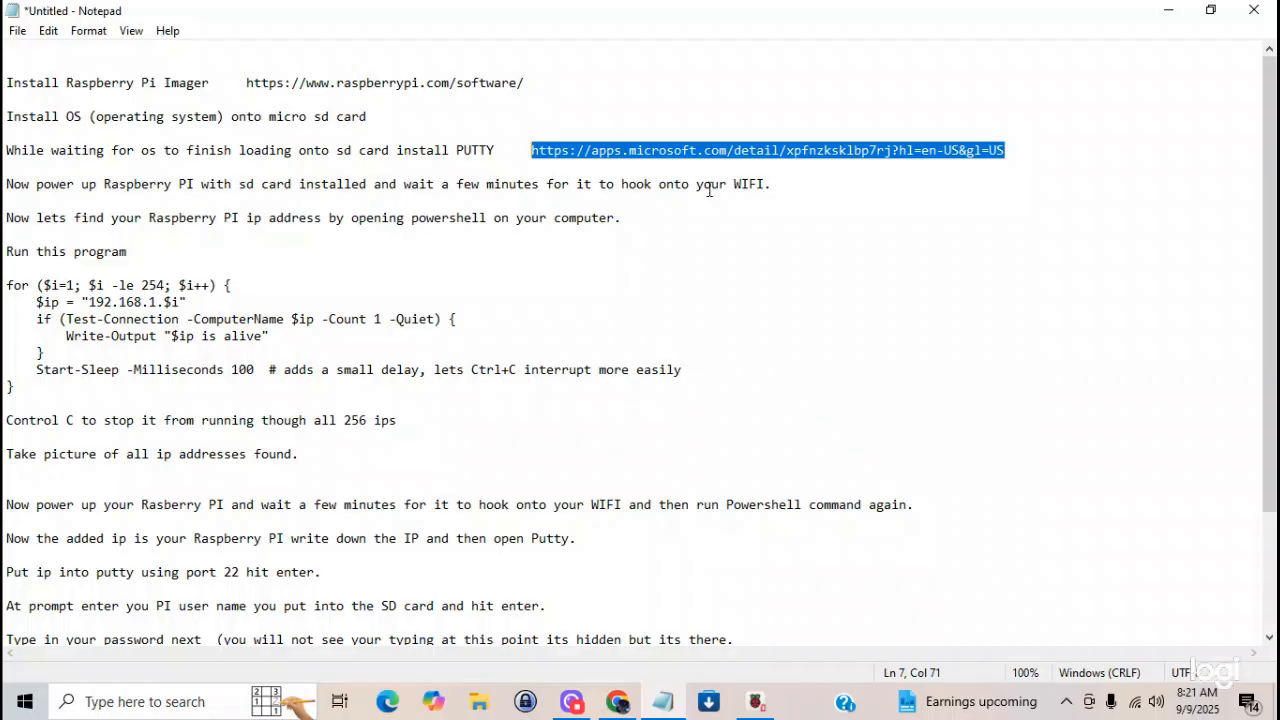
pyautogui.moveTo(772, 185); pyautogui.dragTo(6, 185)
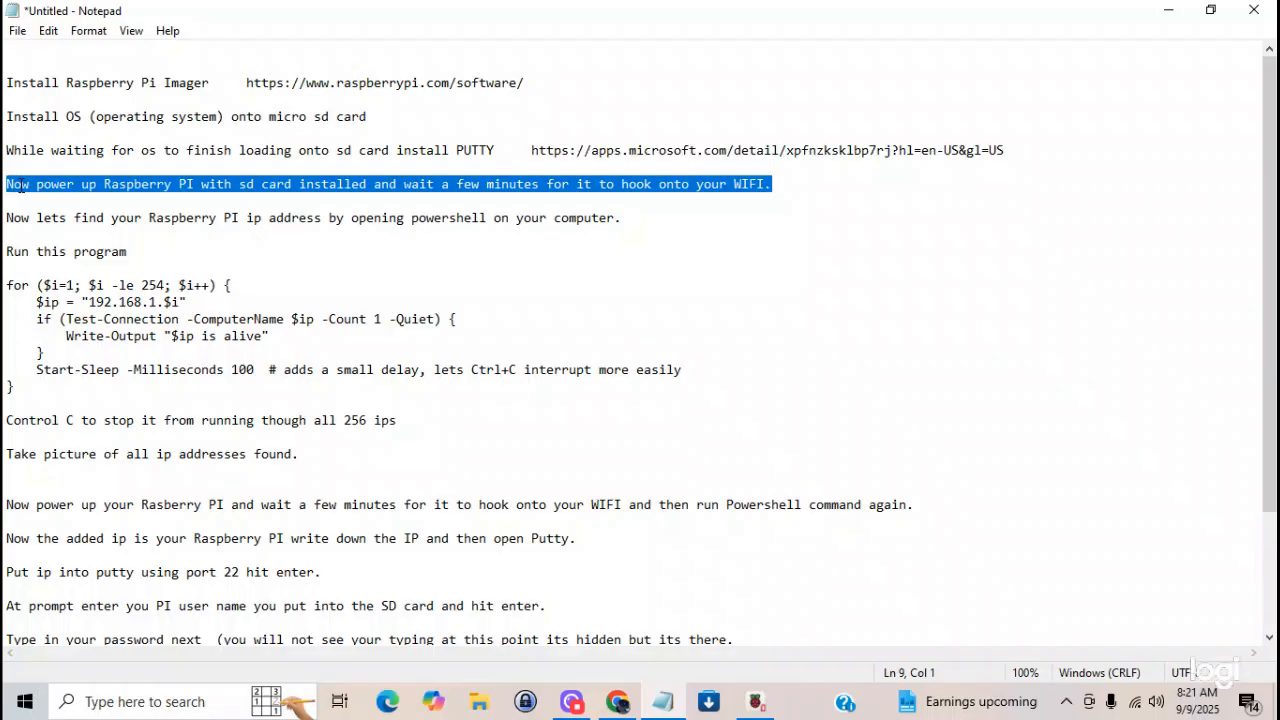
pyautogui.rightClick(20, 183)
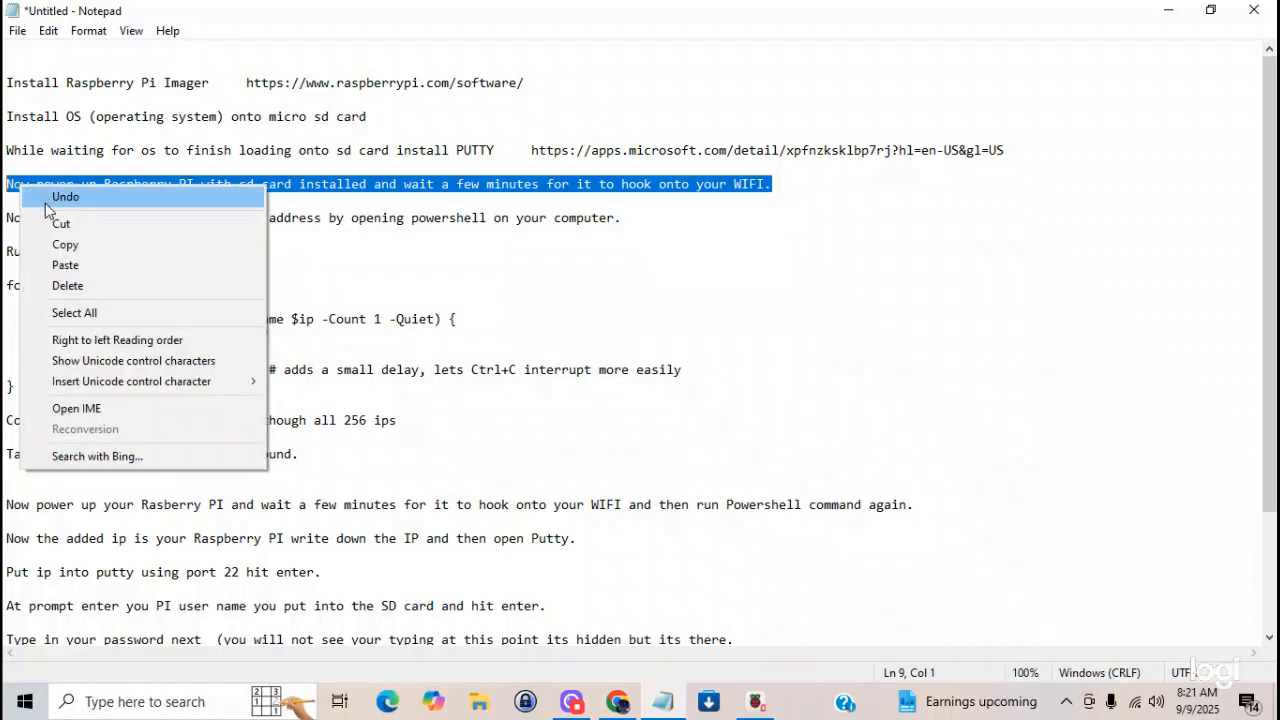
pyautogui.click(62, 246)
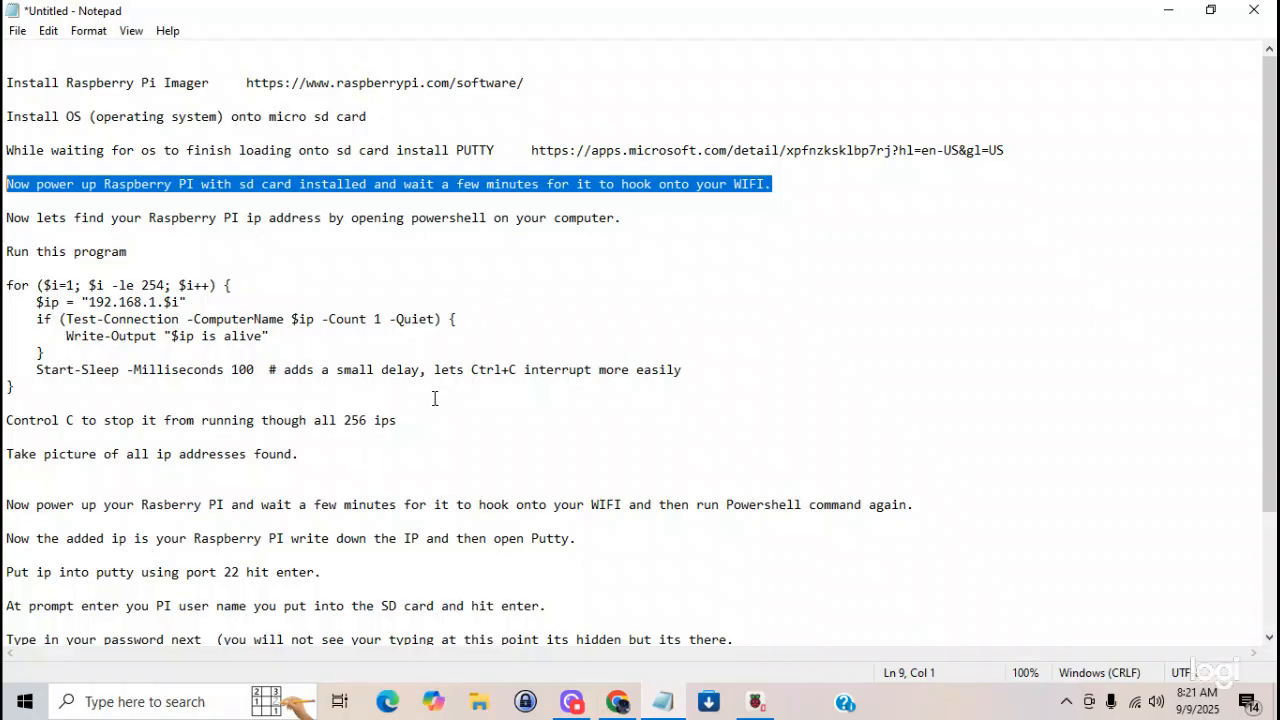
pyautogui.click(10, 474)
pyautogui.rightClick(10, 474)
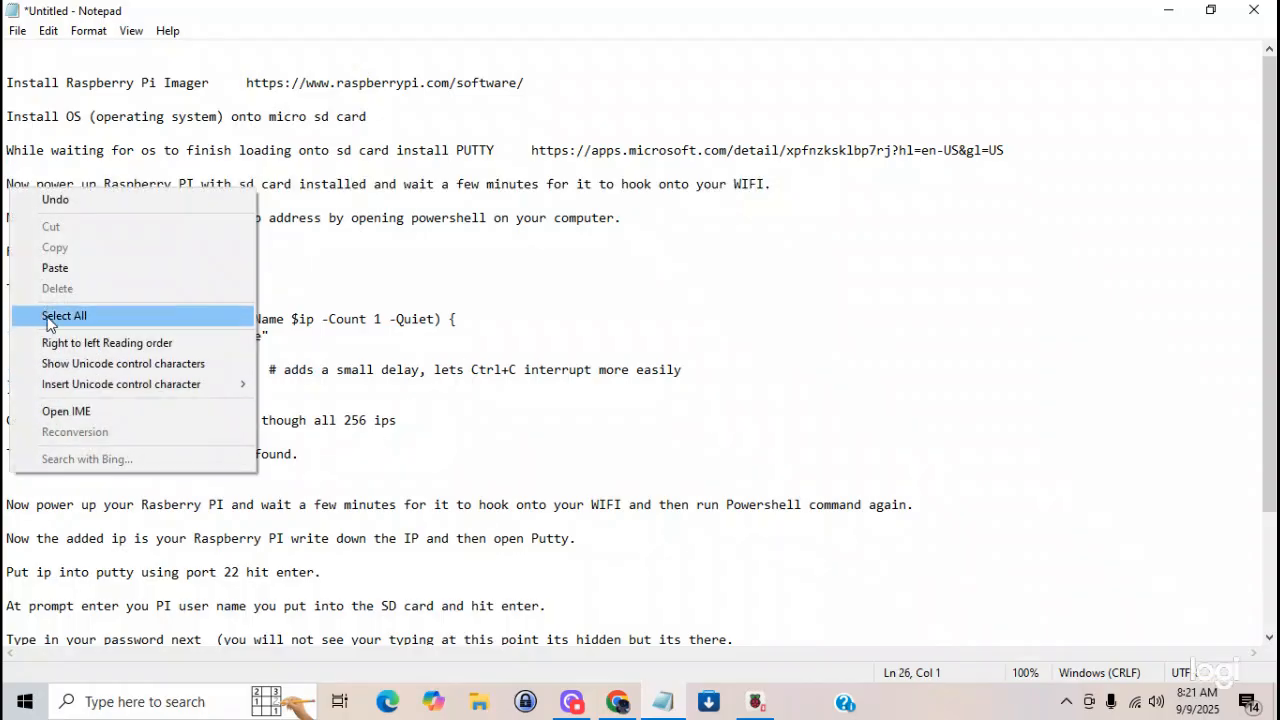
pyautogui.click(55, 268)
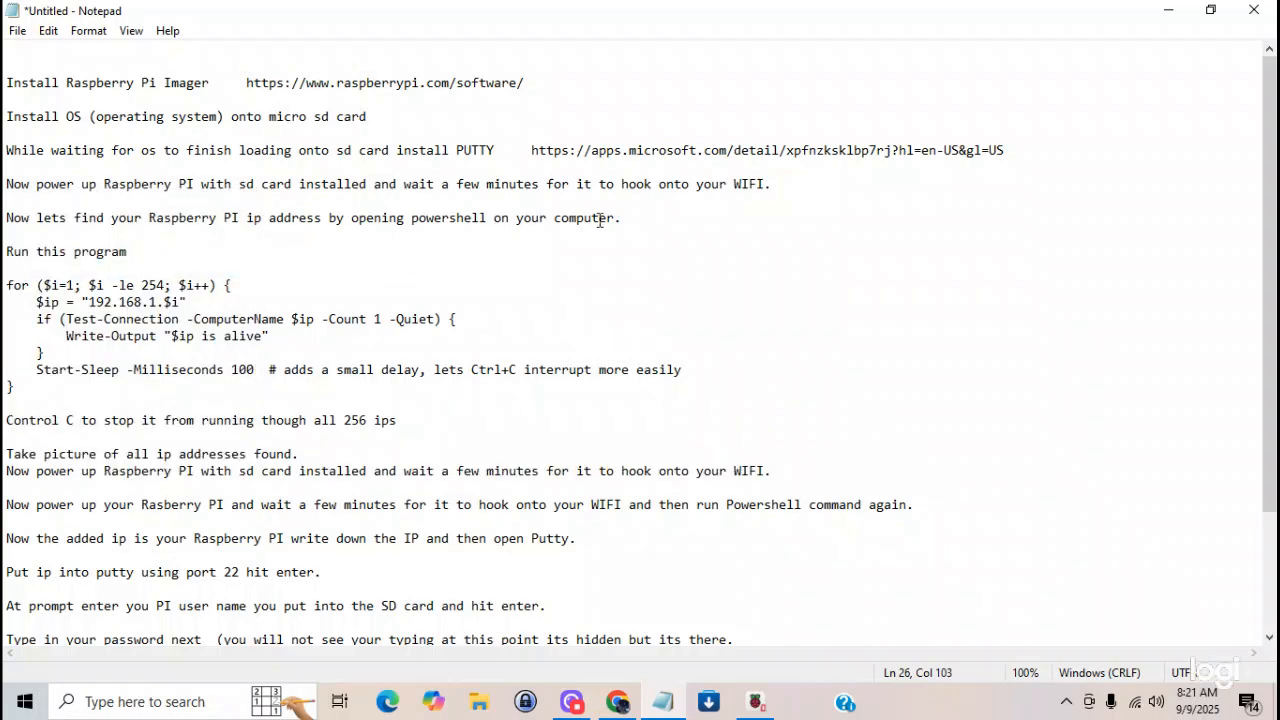
# - Delete the original "Now power up Raspberry PI with sd card installed" line below the PUTTY install instruction
pyautogui.click(781, 184)
pyautogui.press('BackSpace')
pyautogui.press('BackSpace')
pyautogui.press('BackSpace')
pyautogui.press('BackSpace')
pyautogui.press('BackSpace')
pyautogui.press('BackSpace')
pyautogui.press('BackSpace')
pyautogui.press('BackSpace')
pyautogui.press('BackSpace')
pyautogui.press('BackSpace')
pyautogui.press('BackSpace')
pyautogui.press('BackSpace')
pyautogui.press('BackSpace')
pyautogui.press('BackSpace')
pyautogui.press('BackSpace')
pyautogui.press('BackSpace')
pyautogui.press('BackSpace')
pyautogui.press('BackSpace')
pyautogui.press('BackSpace')
pyautogui.press('BackSpace')
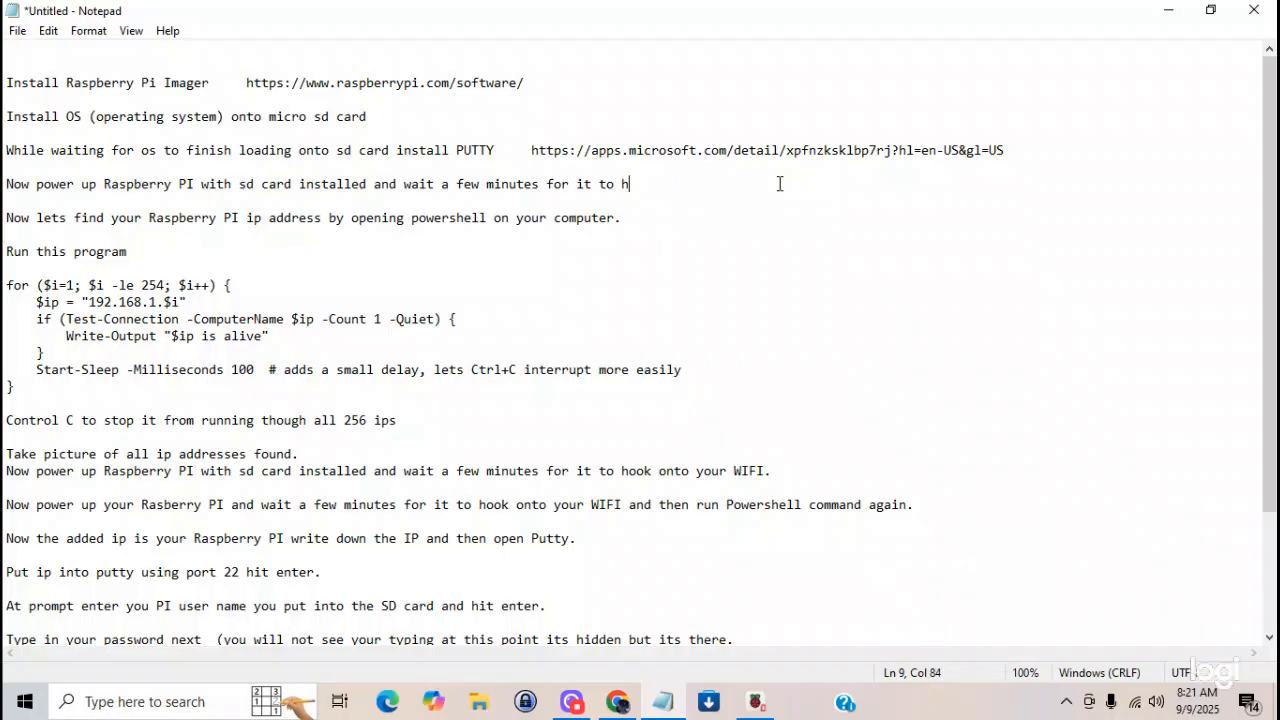
pyautogui.press('BackSpace')
pyautogui.press('BackSpace')
pyautogui.press('BackSpace')
pyautogui.press('BackSpace')
pyautogui.press('BackSpace')
pyautogui.press('BackSpace')
pyautogui.press('BackSpace')
pyautogui.press('BackSpace')
pyautogui.press('BackSpace')
pyautogui.press('BackSpace')
pyautogui.press('BackSpace')
pyautogui.press('BackSpace')
pyautogui.press('BackSpace')
pyautogui.press('BackSpace')
pyautogui.press('BackSpace')
pyautogui.press('BackSpace')
pyautogui.press('BackSpace')
pyautogui.press('BackSpace')
pyautogui.press('BackSpace')
pyautogui.press('BackSpace')
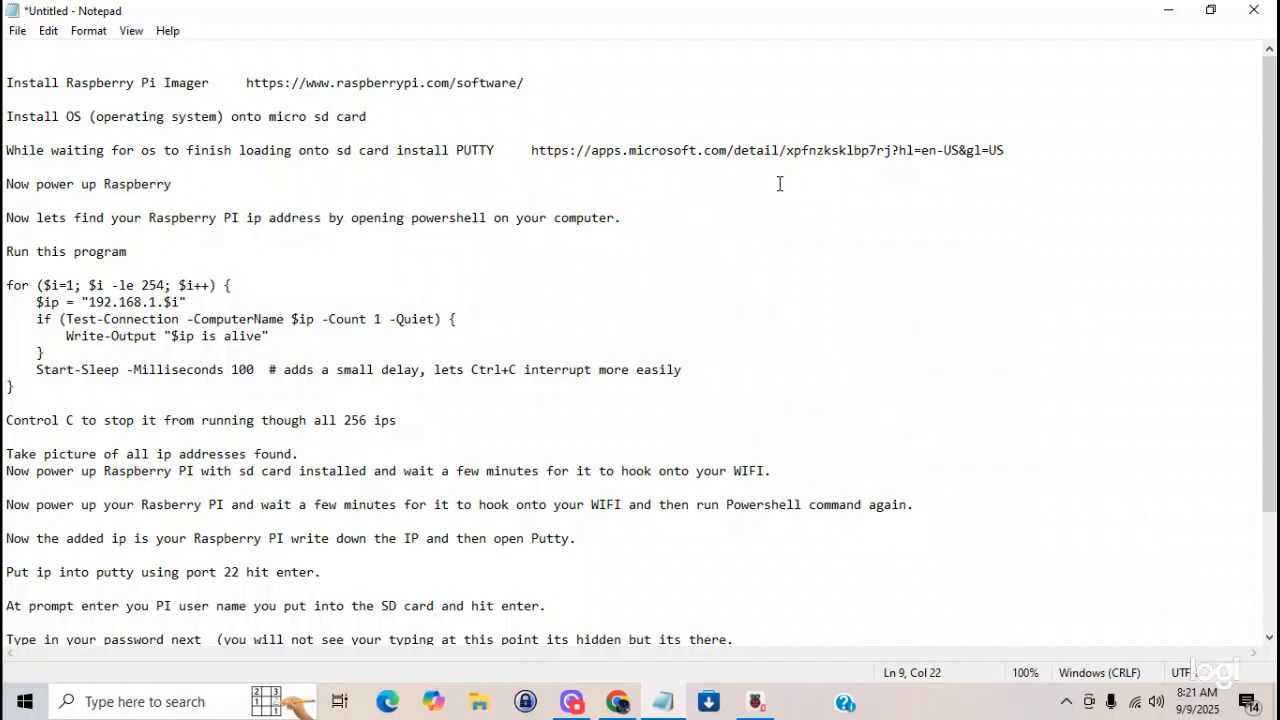
pyautogui.press('BackSpace')
pyautogui.press('BackSpace')
pyautogui.press('BackSpace')
pyautogui.press('BackSpace')
pyautogui.press('BackSpace')
pyautogui.press('BackSpace')
pyautogui.press('BackSpace')
pyautogui.press('BackSpace')
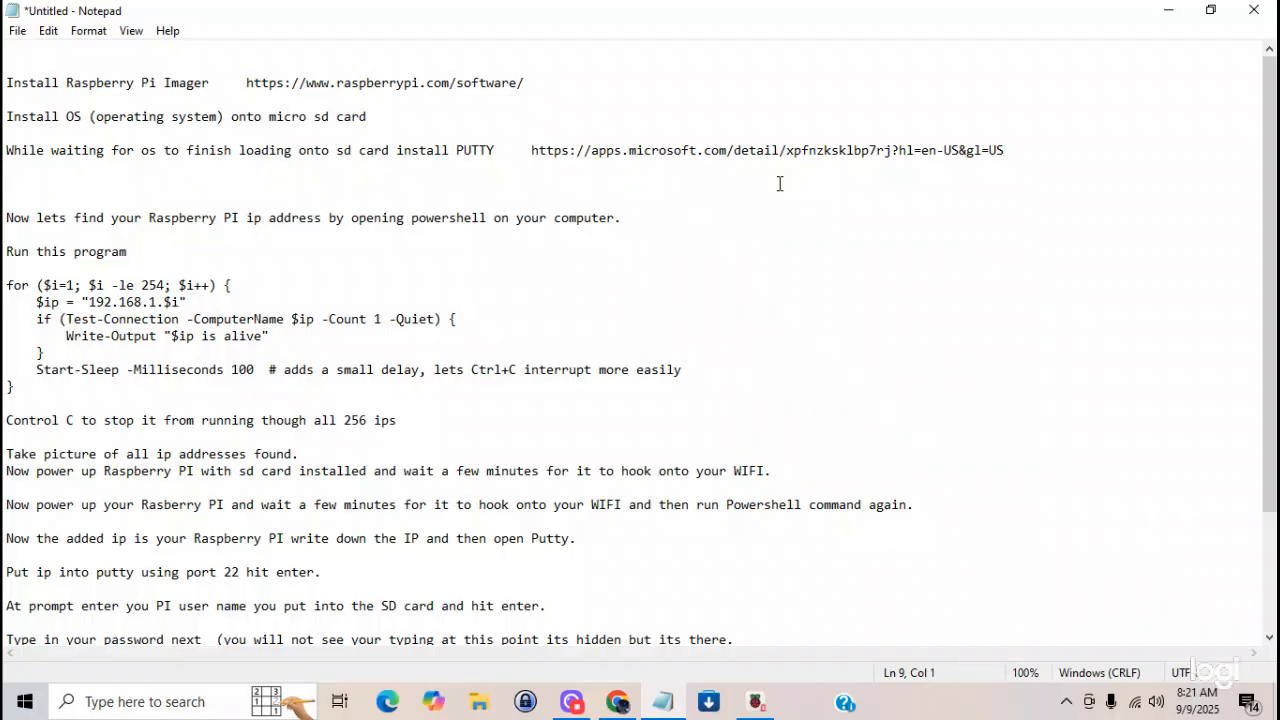
# - Copy and delete the "Now lets find your Raspberry PI ip address" line, and remove three of the blank lines above "Run this program"
pyautogui.moveTo(622, 217); pyautogui.dragTo(5, 217)
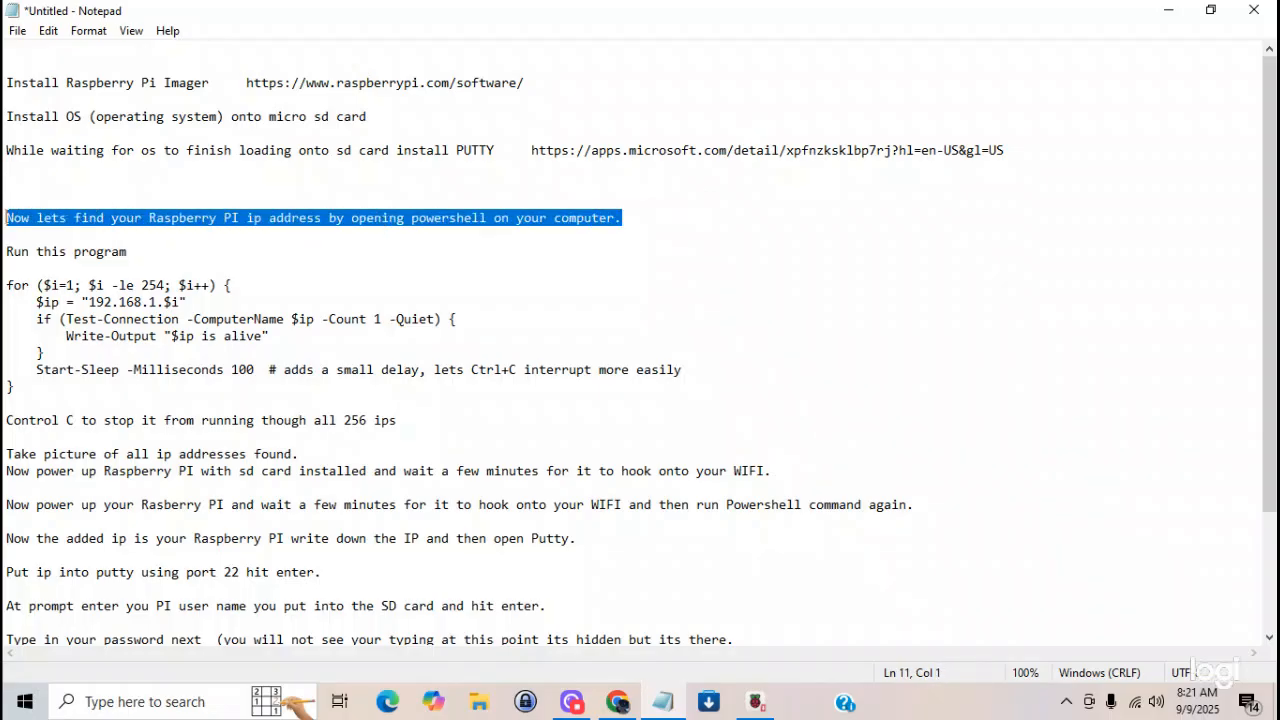
pyautogui.rightClick(17, 219)
pyautogui.click(25, 277)
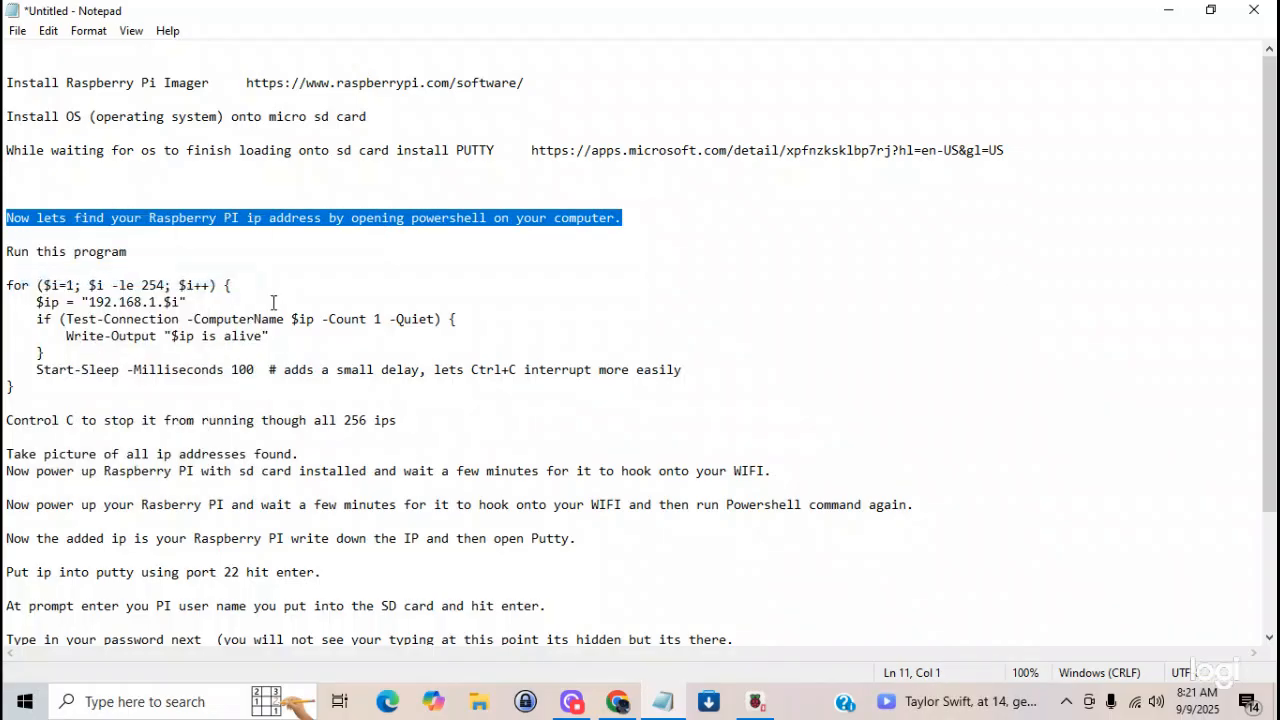
pyautogui.press('Delete')
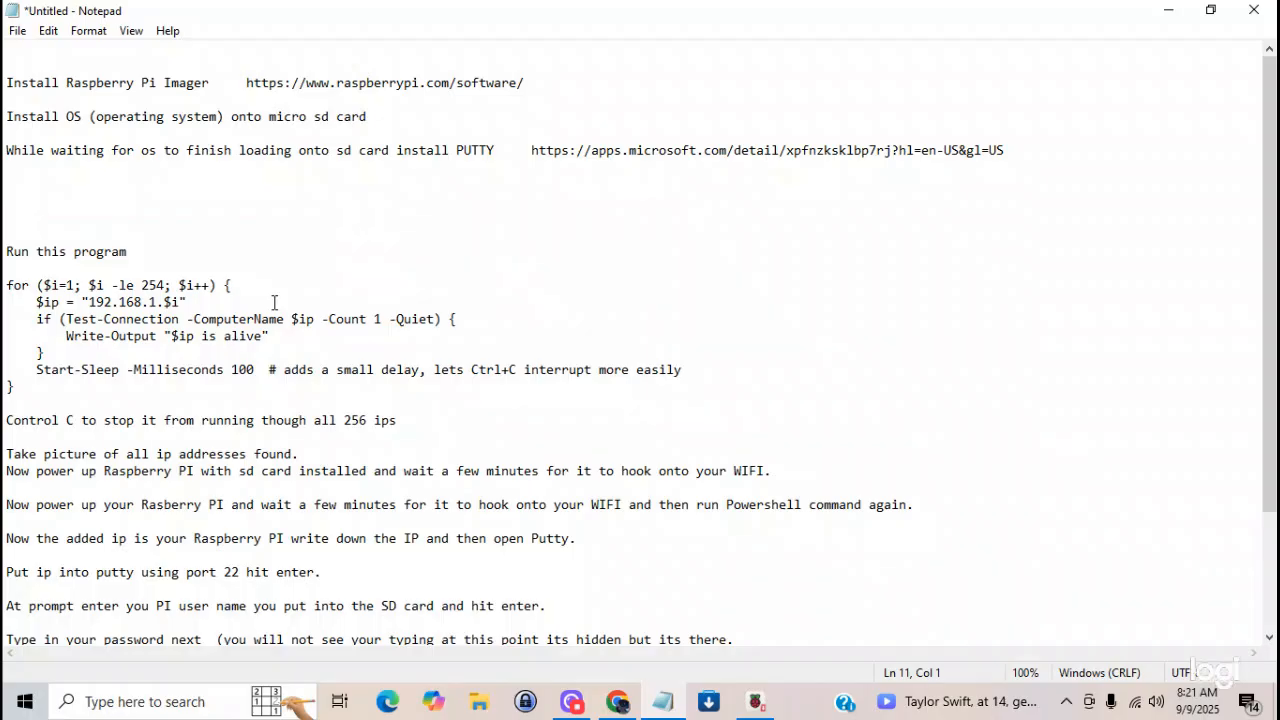
pyautogui.click(8, 256)
pyautogui.press('BackSpace')
pyautogui.press('BackSpace')
pyautogui.press('BackSpace')
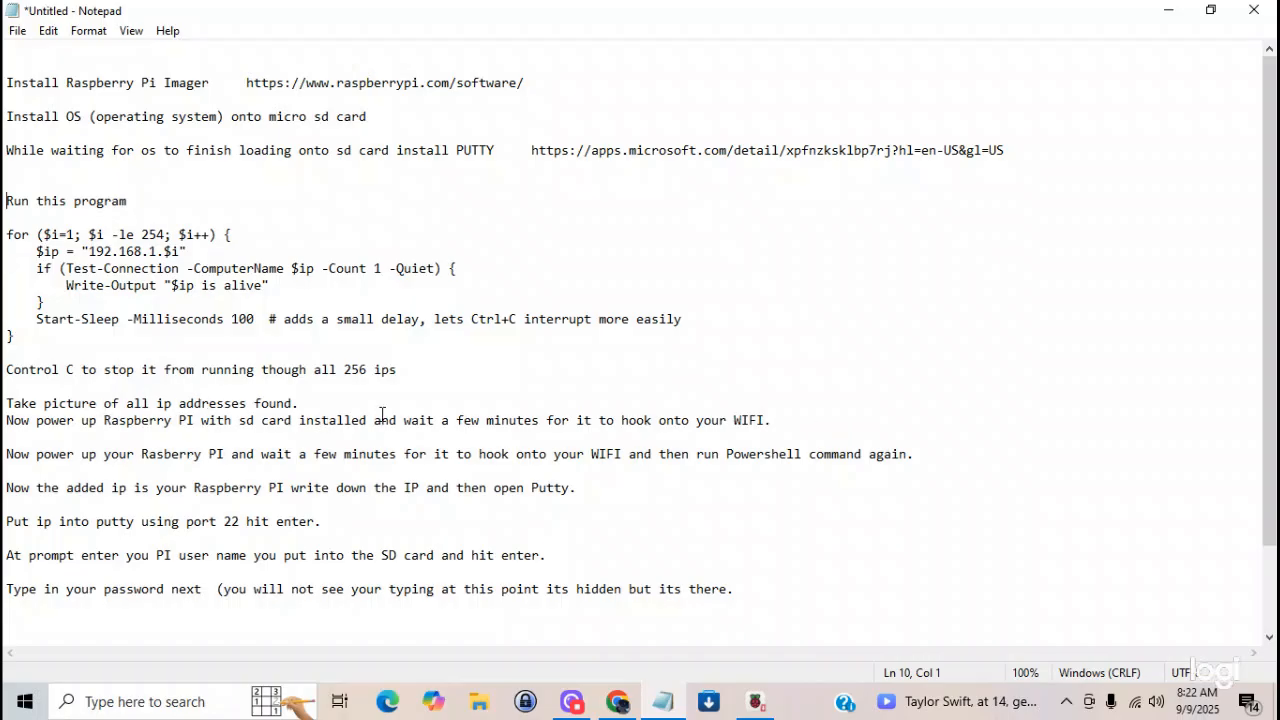
# - Paste the copied "Now lets find your Raspberry PI ip address" line below "Take picture of all ip addresses found.", set off by blank lines
pyautogui.click(309, 404)
pyautogui.press('Return')
pyautogui.press('Return')
pyautogui.press('Return')
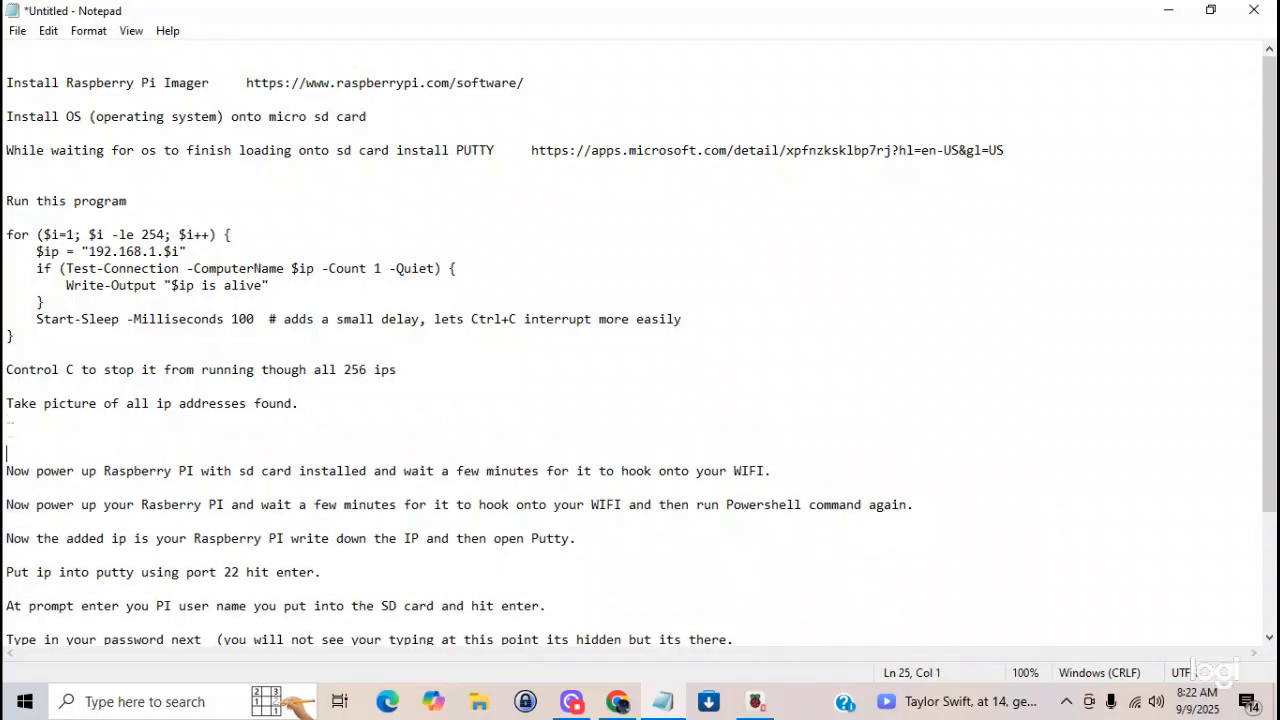
pyautogui.rightClick(9, 432)
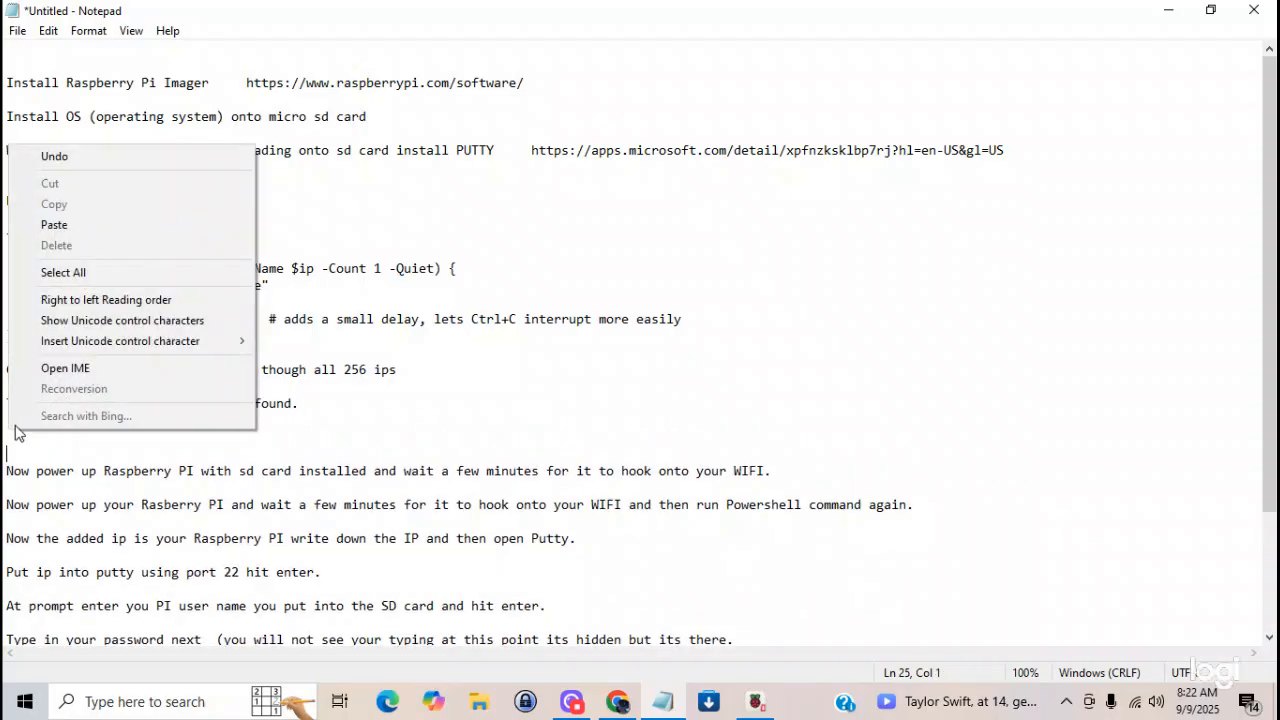
pyautogui.click(54, 224)
pyautogui.press('Return')
pyautogui.press('Return')
pyautogui.press('Return')
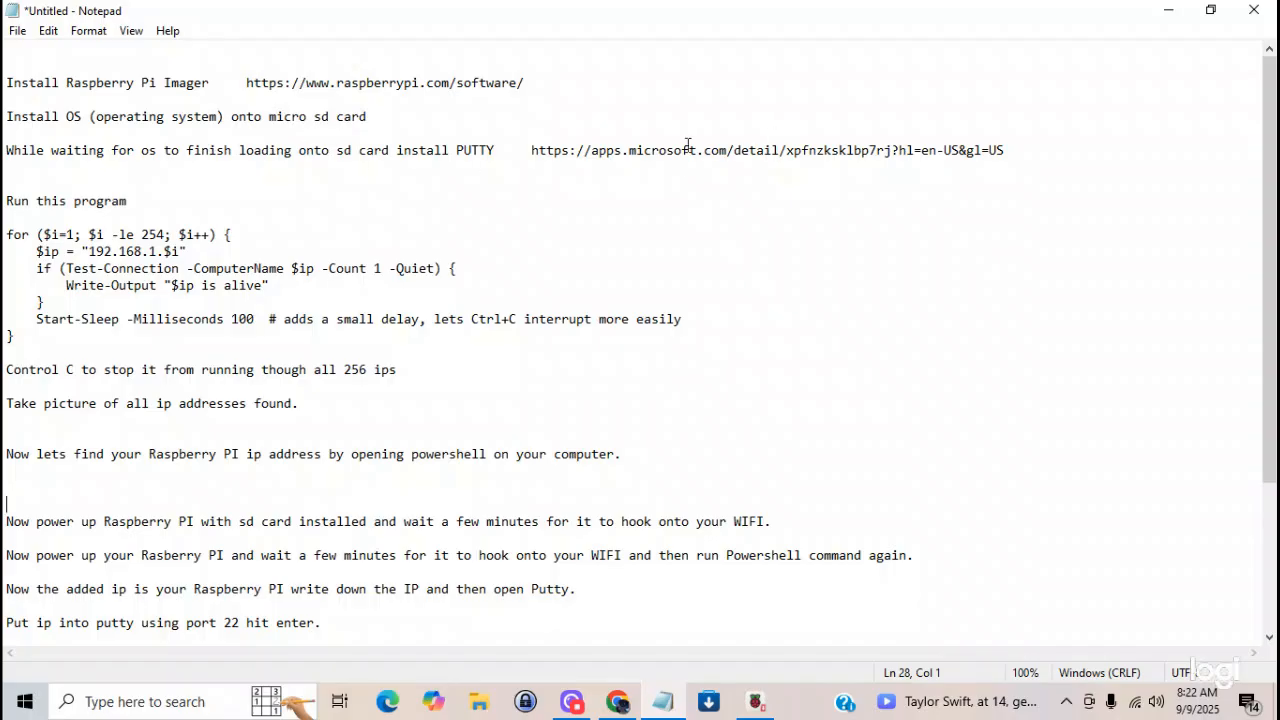
# - Append "Powershell" to the "Run this program" line
pyautogui.click(150, 204)
pyautogui.write('Powershell')
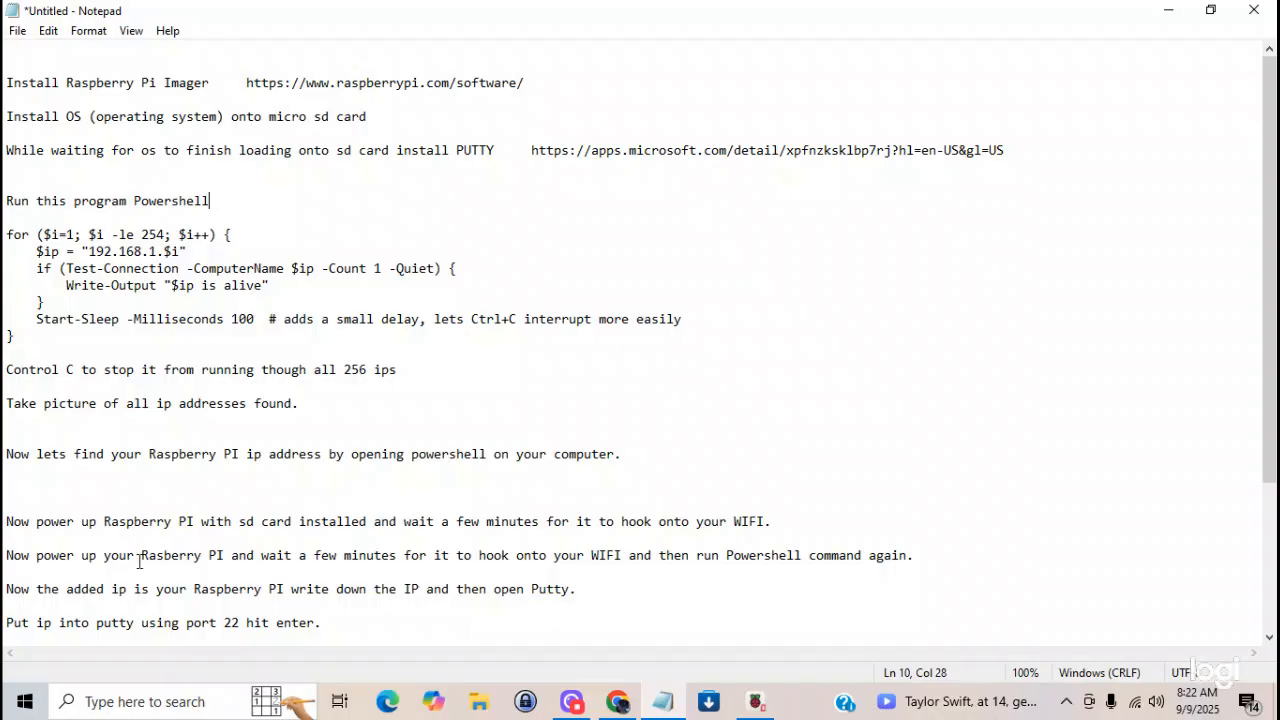
# - Search Windows for "power", launch Windows PowerShell, and minimize its window to return to the Notepad instructions
pyautogui.click(107, 701)
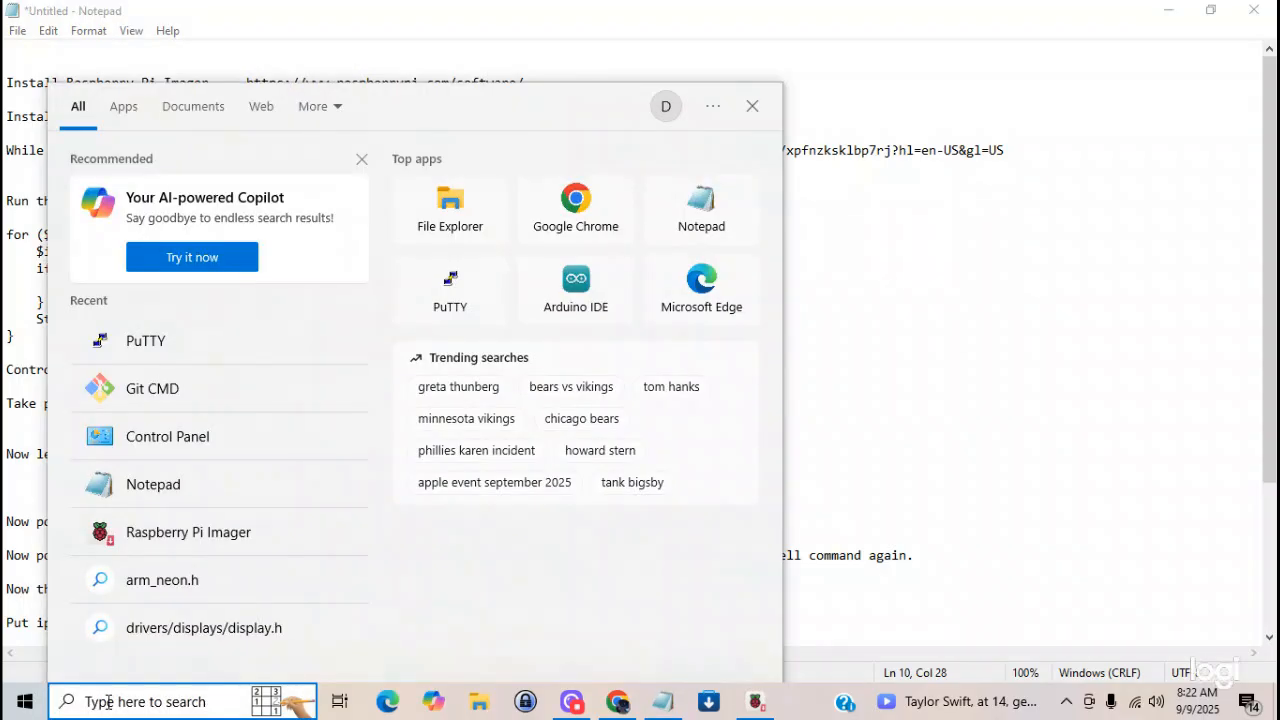
pyautogui.write('power')
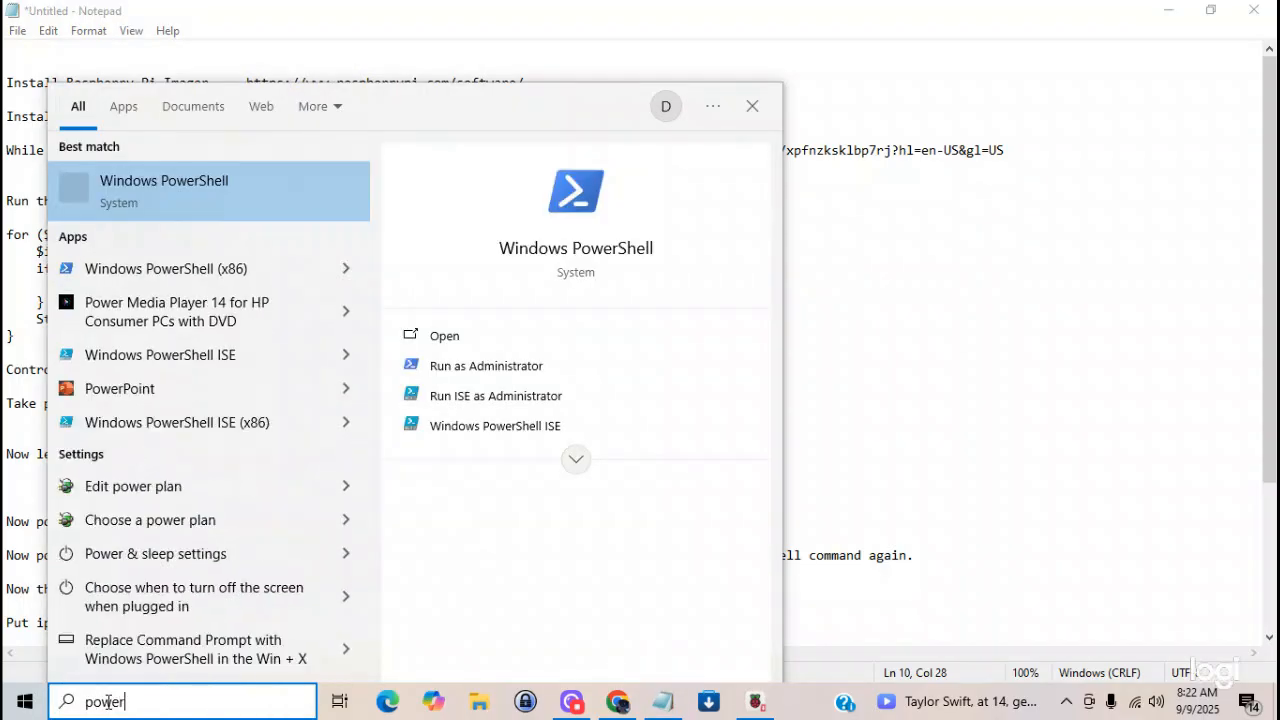
pyautogui.click(165, 180)
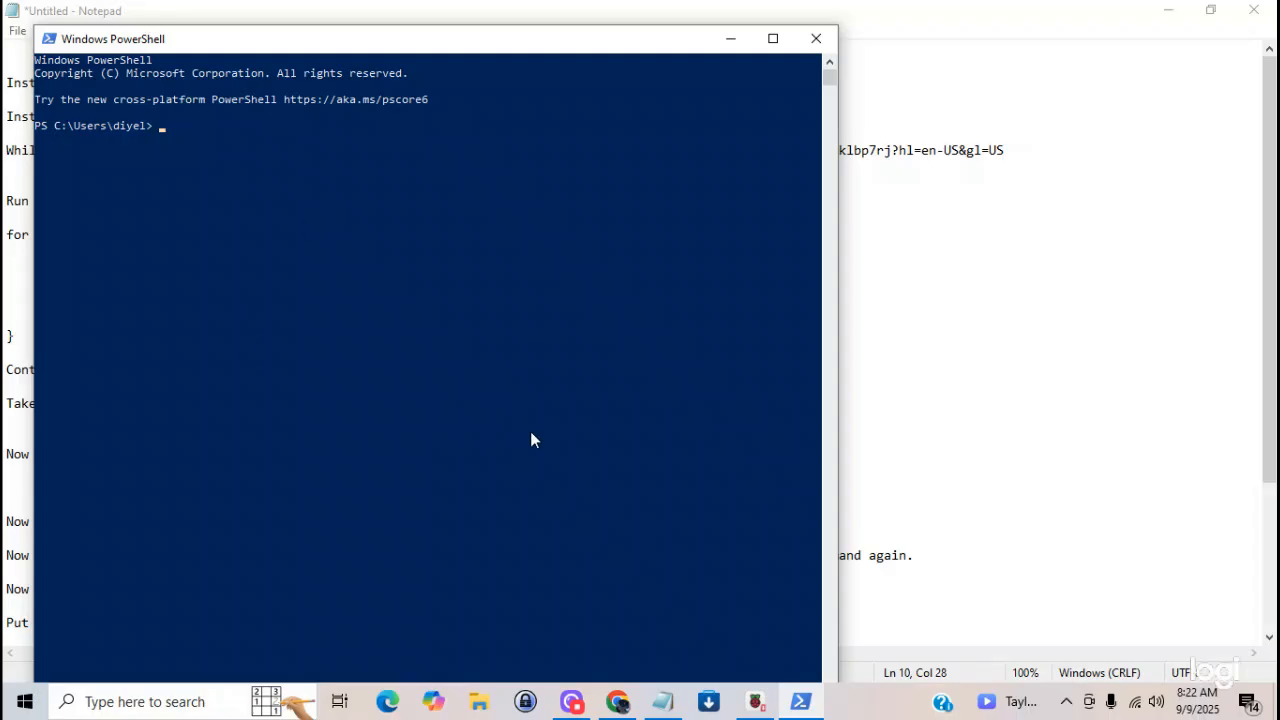
pyautogui.click(731, 38)
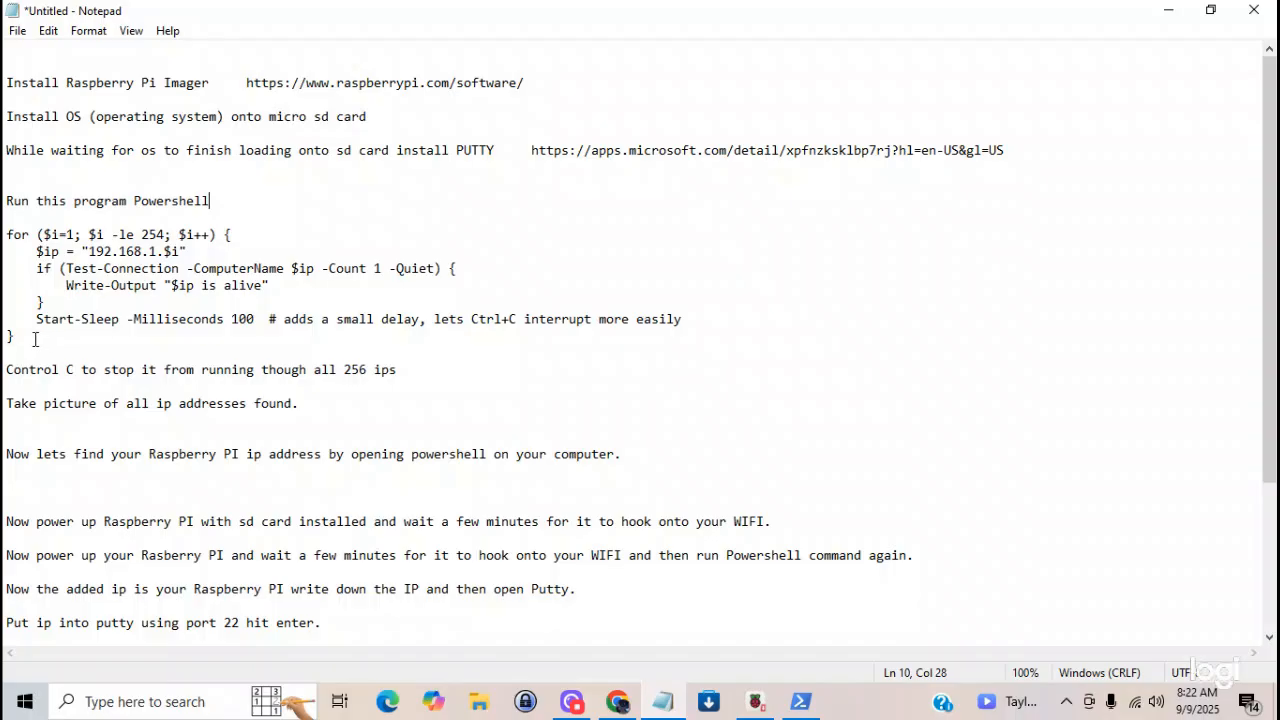
# - Copy the whole 192.168.1.$i ping loop from the instructions, paste it into Windows PowerShell and run it
pyautogui.moveTo(12, 338); pyautogui.dragTo(5, 235)
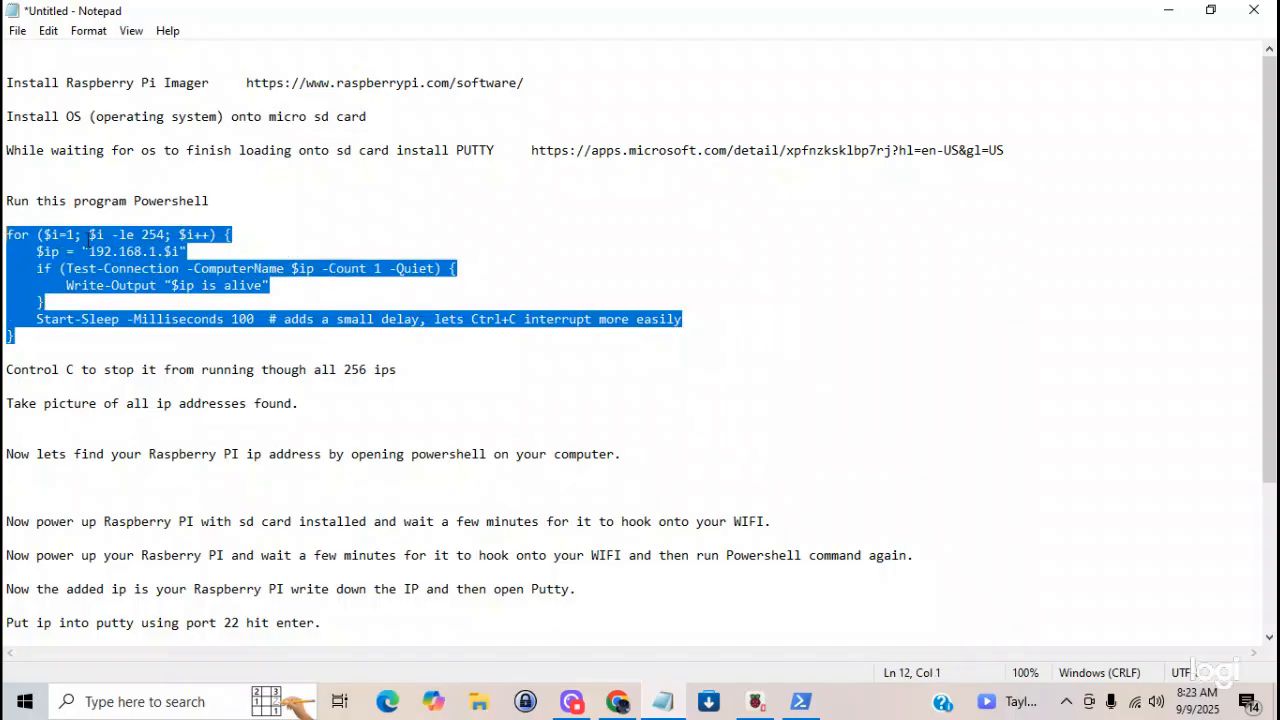
pyautogui.rightClick(89, 243)
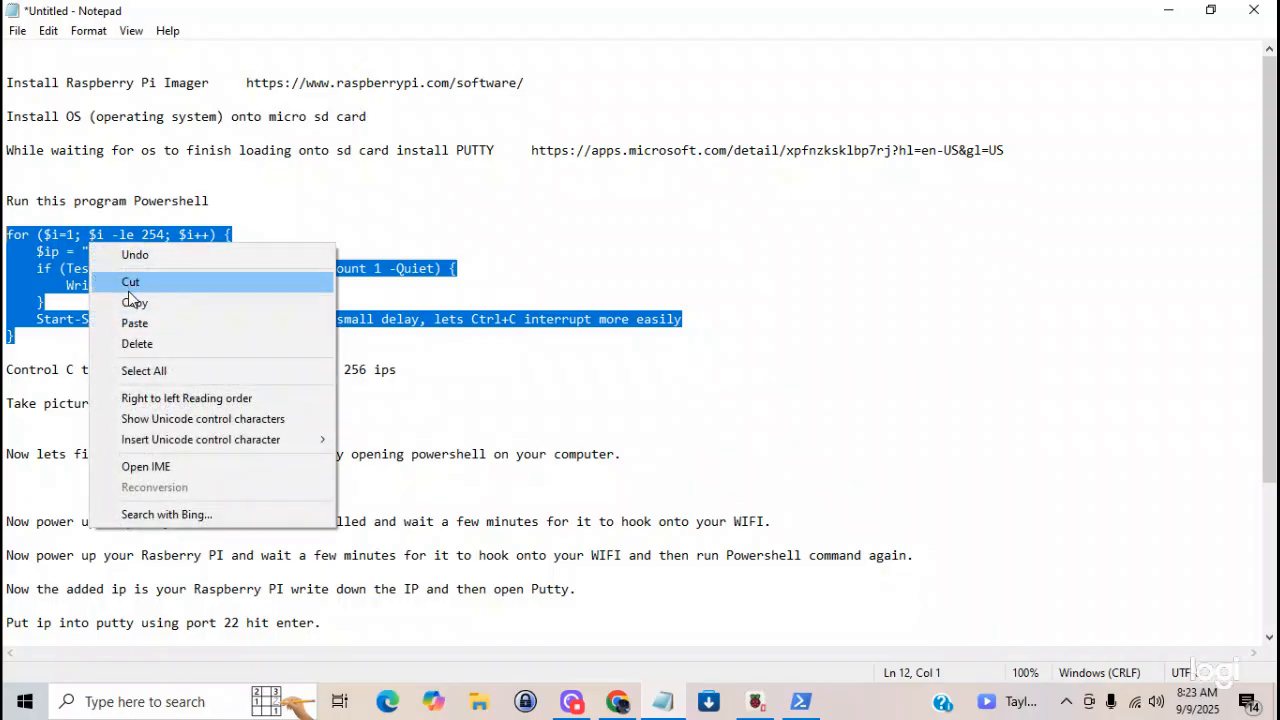
pyautogui.click(134, 302)
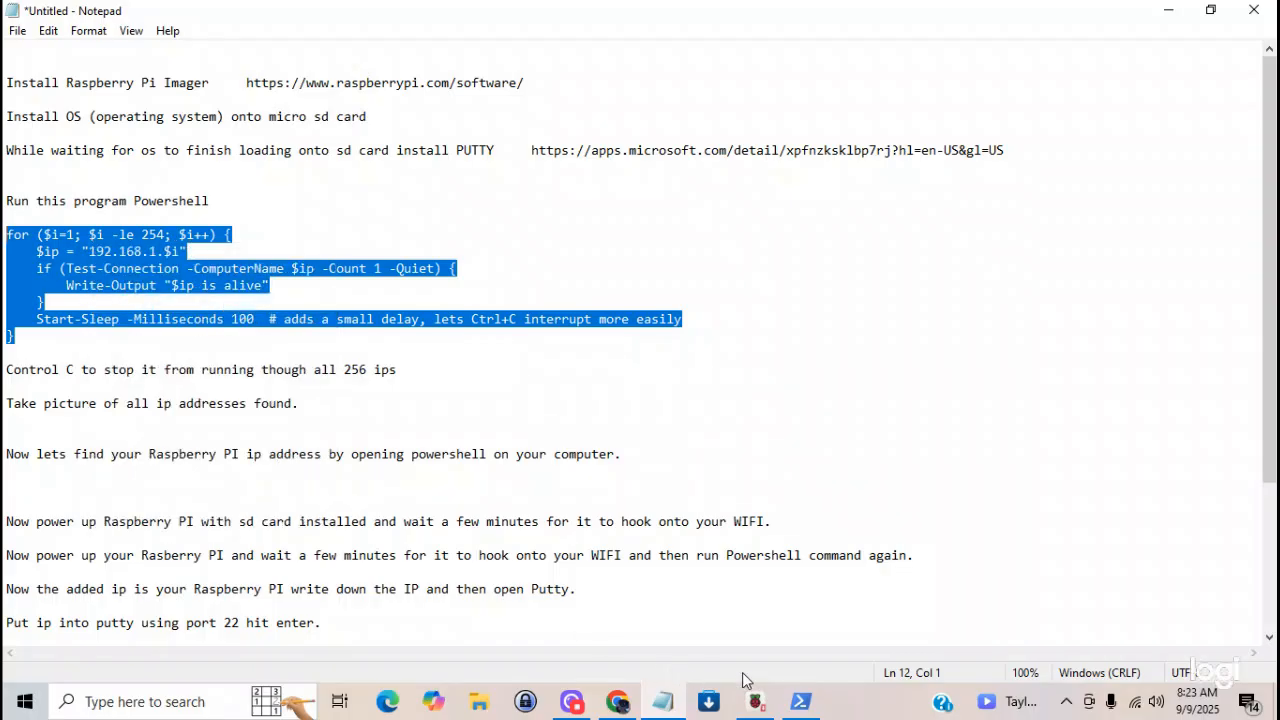
pyautogui.click(800, 701)
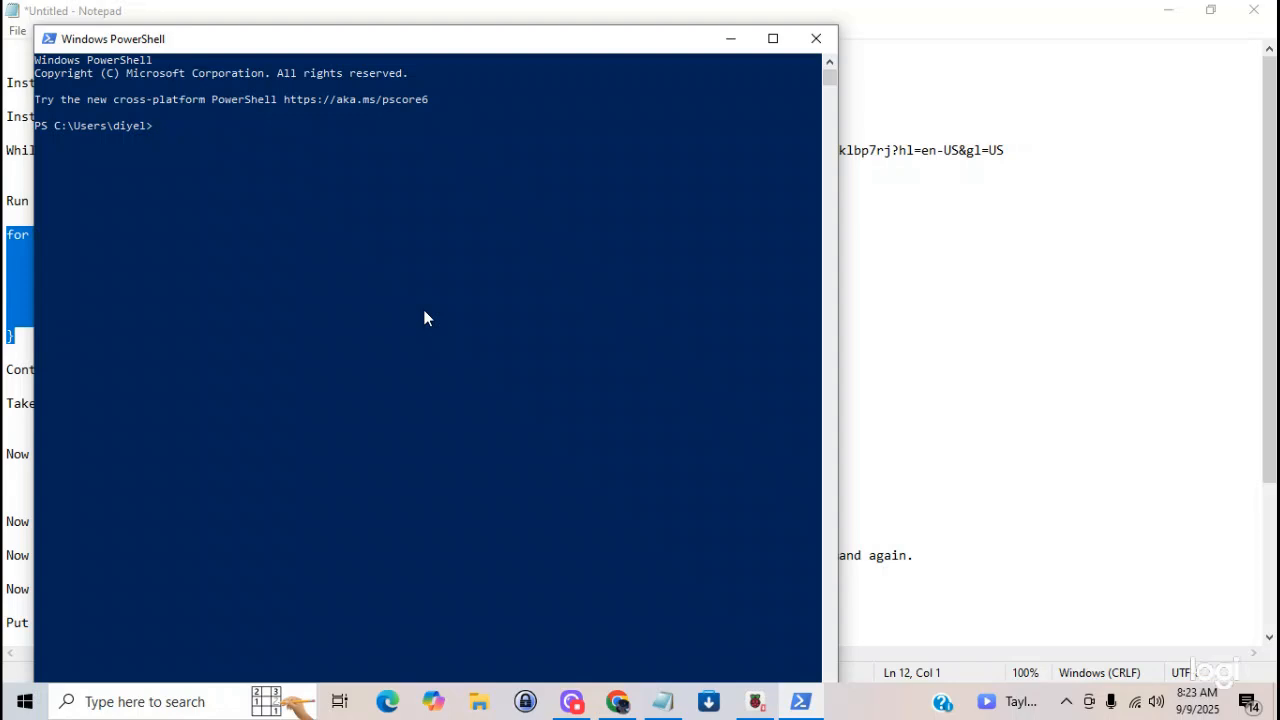
pyautogui.rightClick(161, 127)
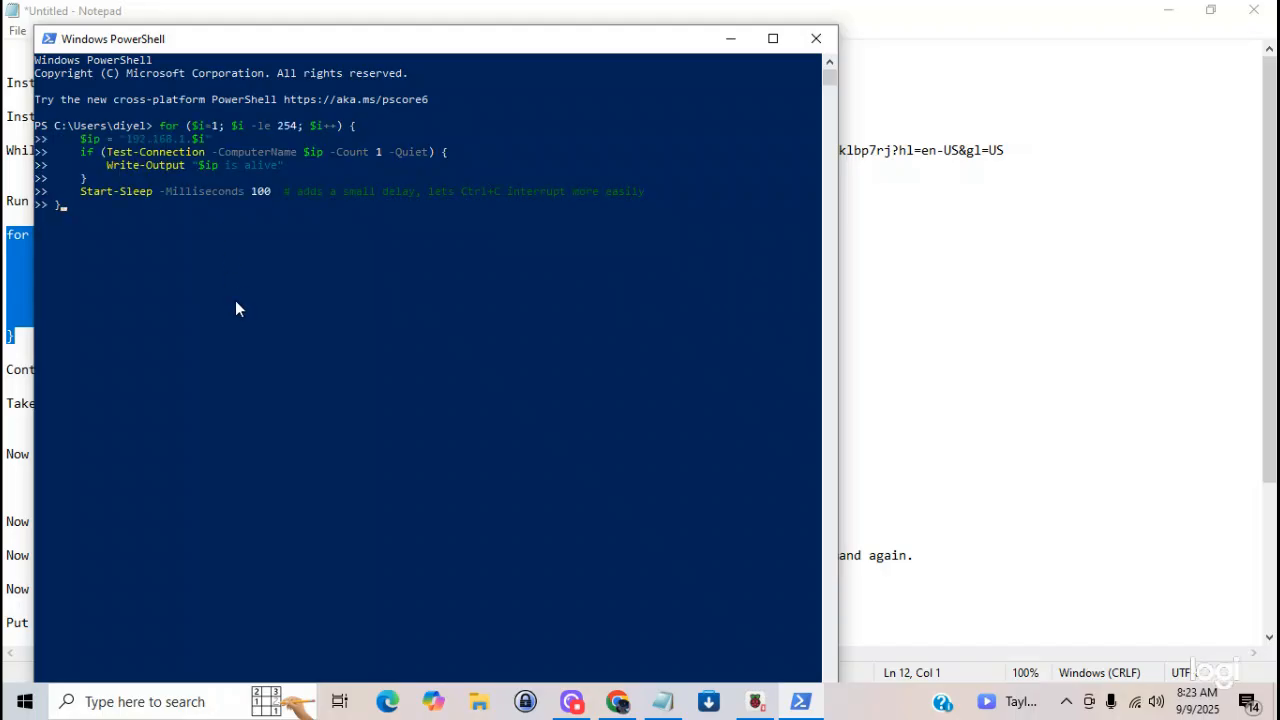
pyautogui.press('Return')
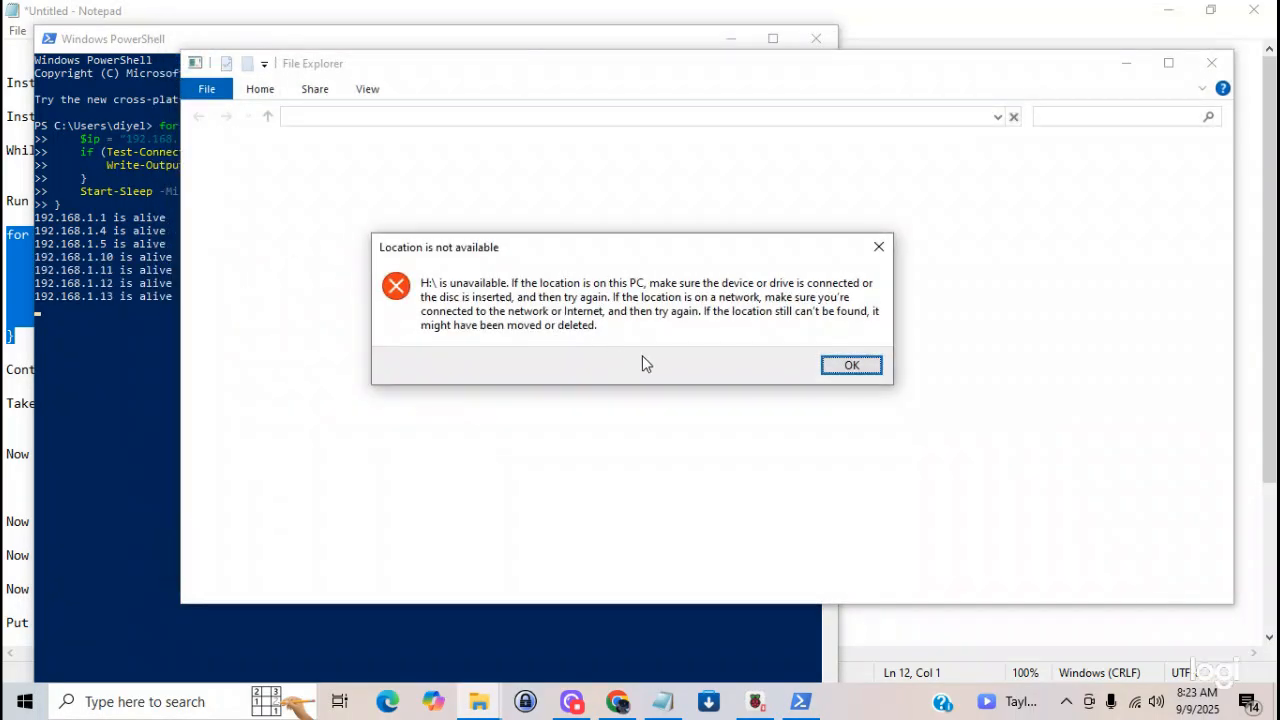
# - Dismiss the drive H: alerts without formatting the disk, then acknowledge the finished SD card write and close Raspberry Pi Imager
pyautogui.click(849, 366)
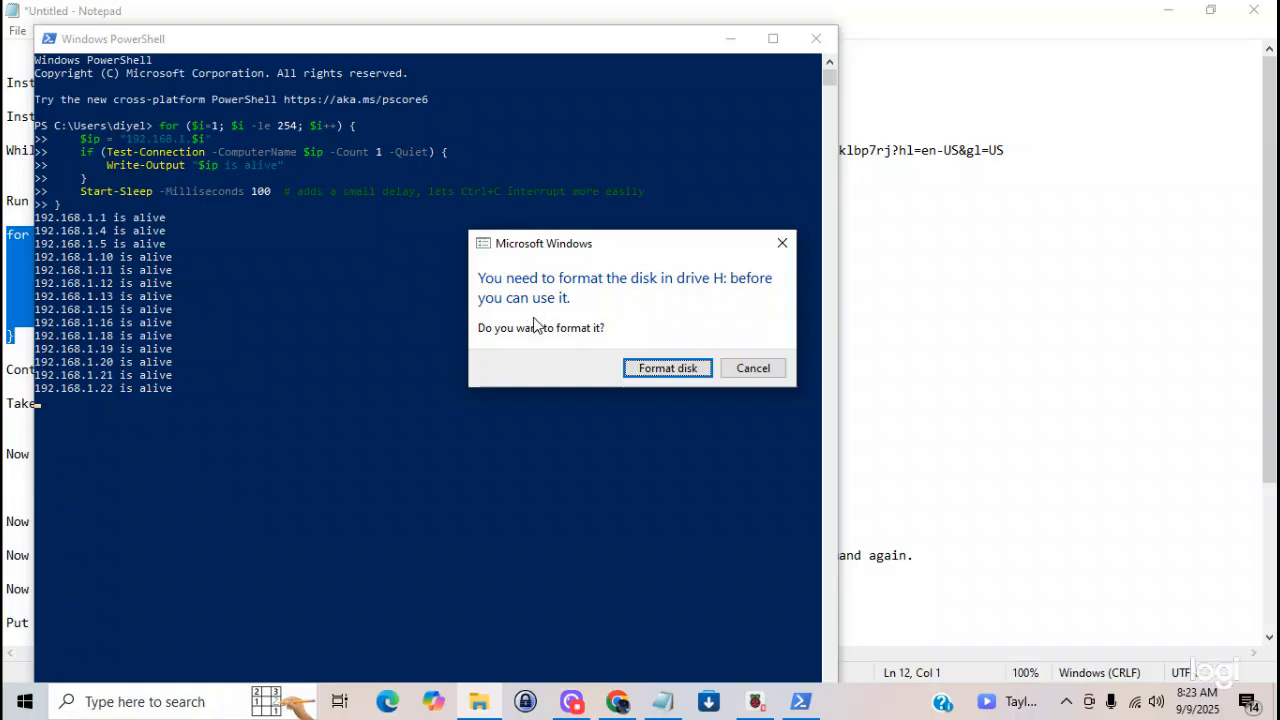
pyautogui.click(743, 376)
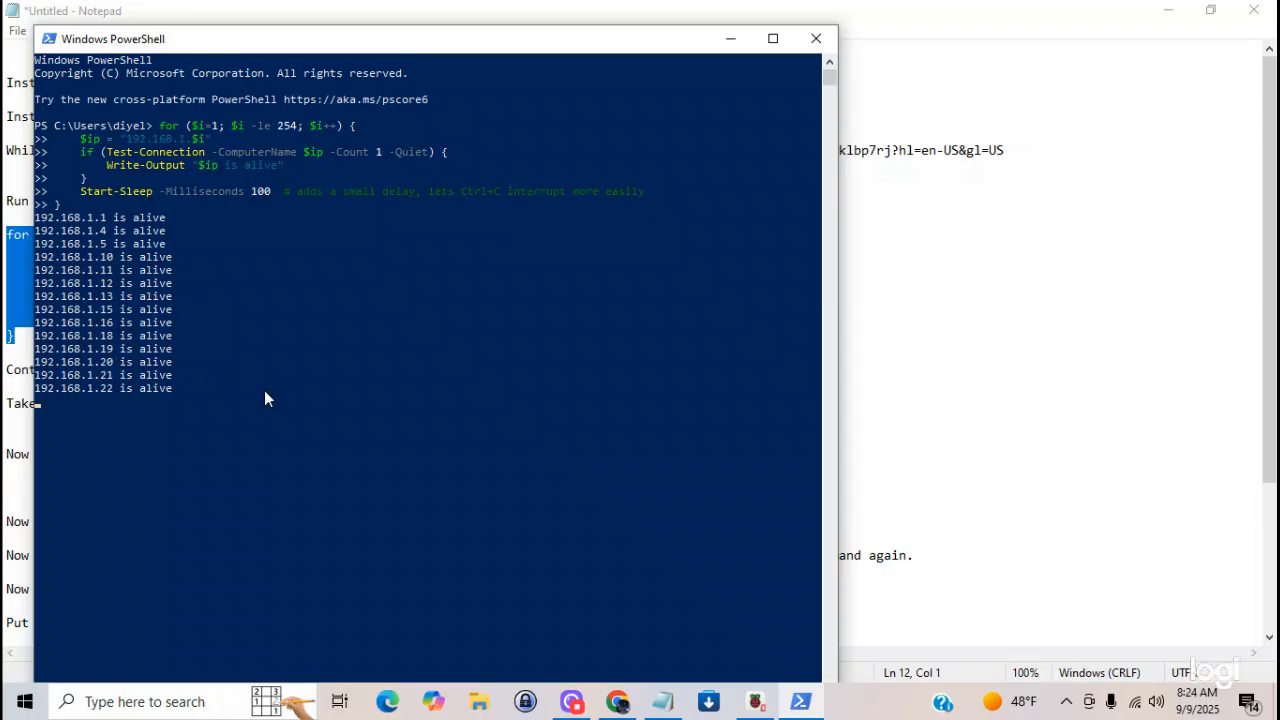
pyautogui.click(756, 701)
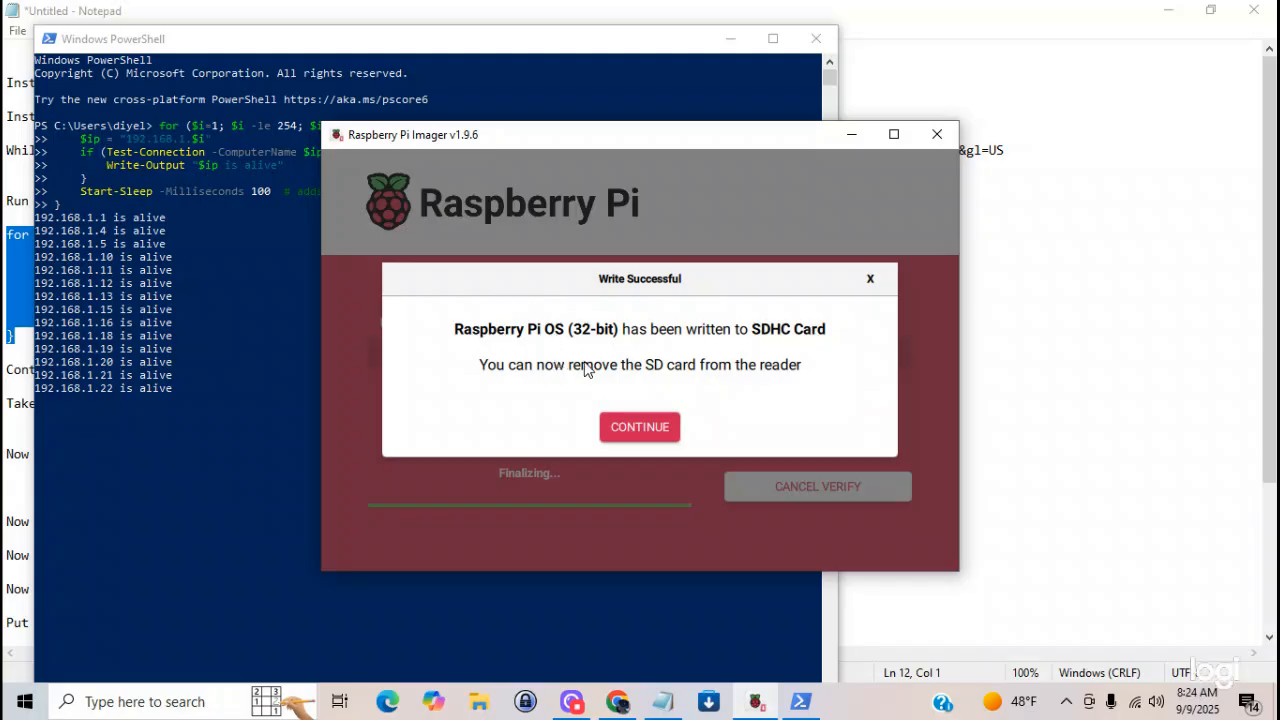
pyautogui.click(630, 427)
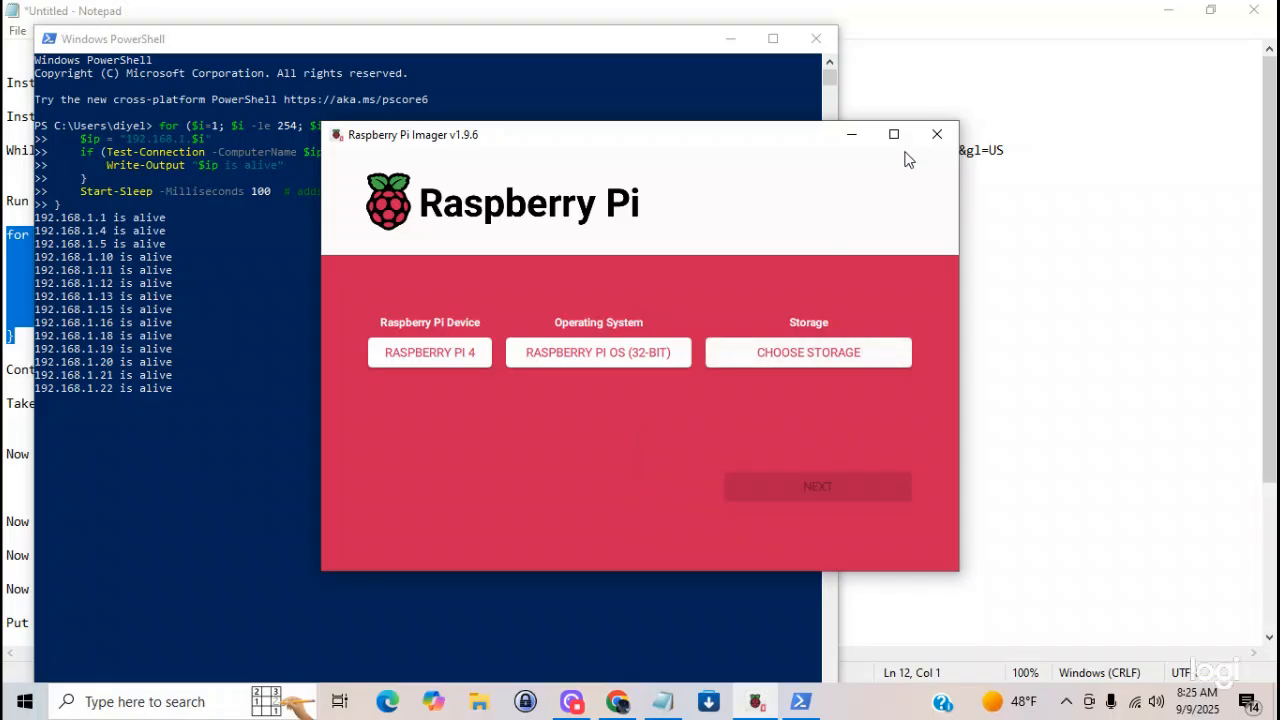
pyautogui.click(934, 136)
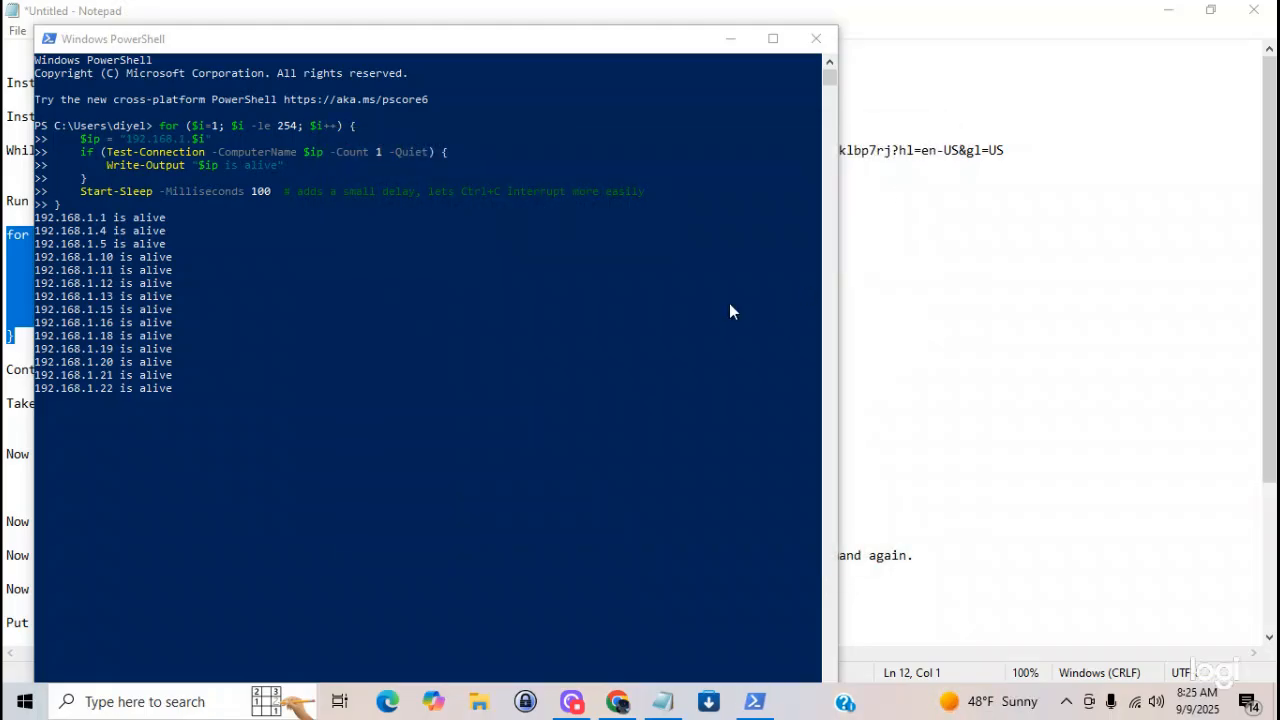
pyautogui.click(566, 703)
pyautogui.click(388, 632)
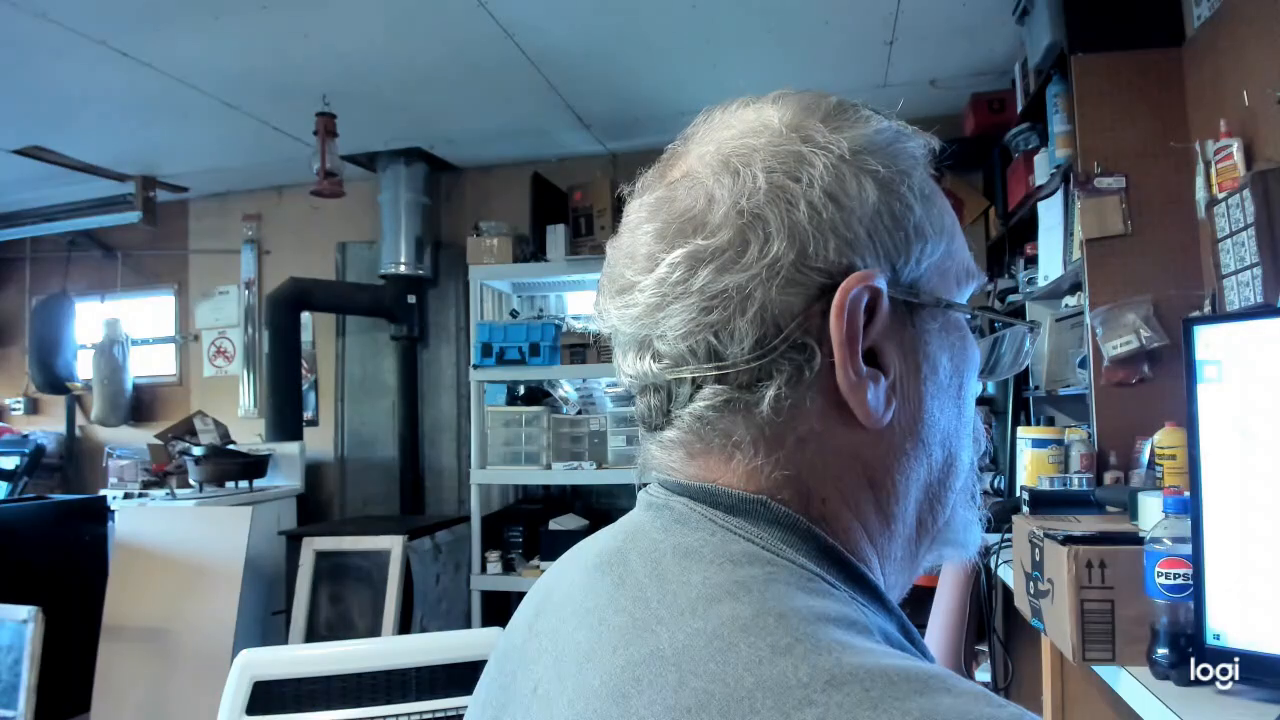